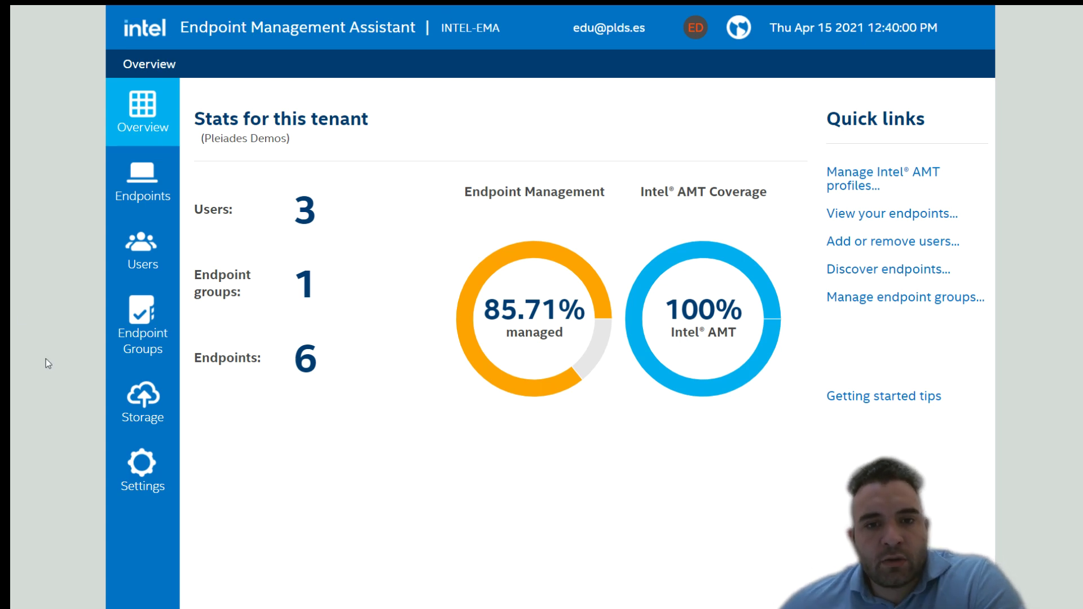
Refresh the tenant overview stats twice and open the Managed Endpoints list.
{"action": "left_click", "coordinate": [177, 111]}
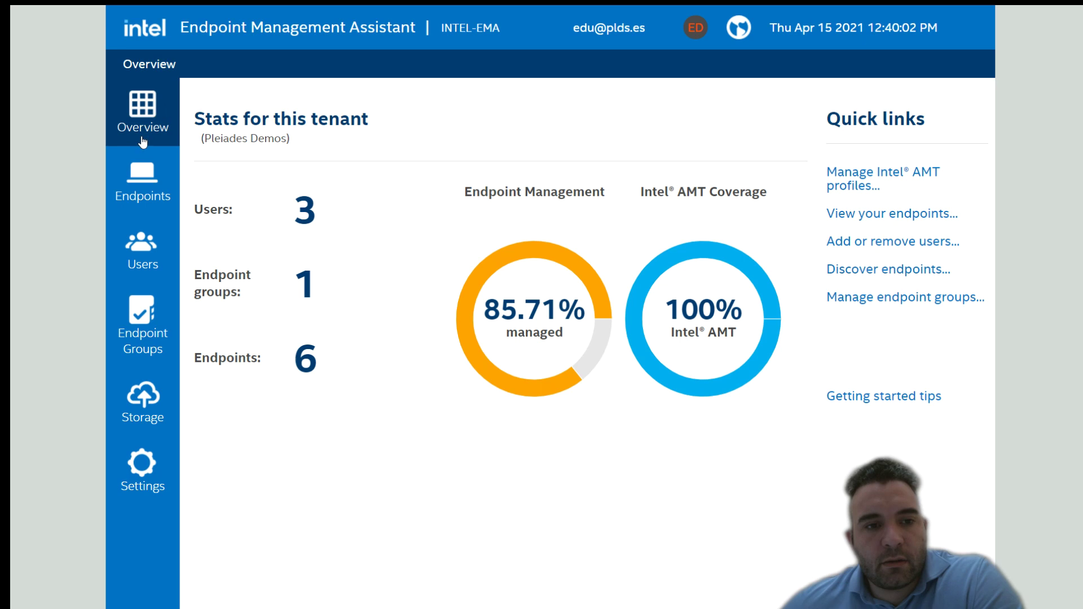
{"action": "left_click", "coordinate": [176, 143]}
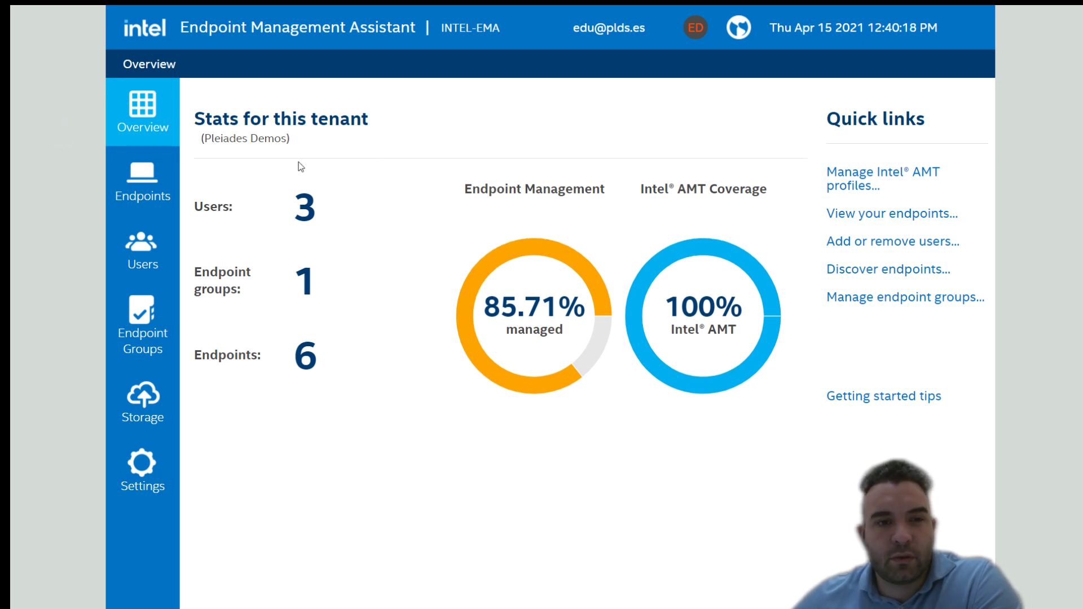
{"action": "left_click", "coordinate": [161, 169]}
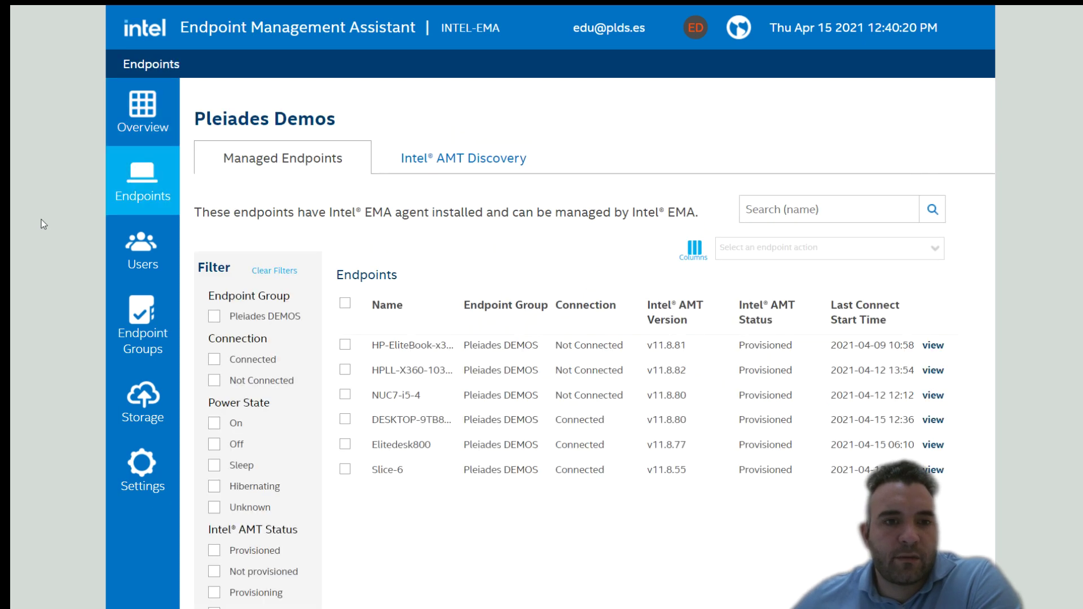
Browse the managed endpoints, then visit the Users page and the Endpoint Groups page.
{"action": "scroll", "coordinate": [61, 212], "scroll_direction": "down", "scroll_amount": 2}
{"action": "scroll", "coordinate": [61, 212], "scroll_direction": "up", "scroll_amount": 2}
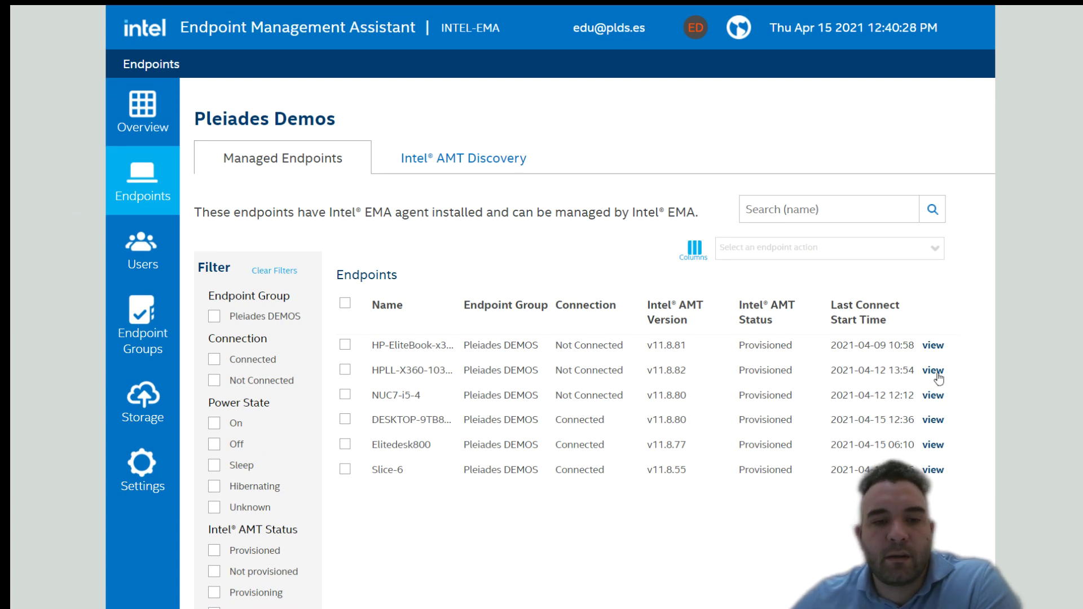
{"action": "scroll", "coordinate": [234, 249], "scroll_direction": "down", "scroll_amount": 2}
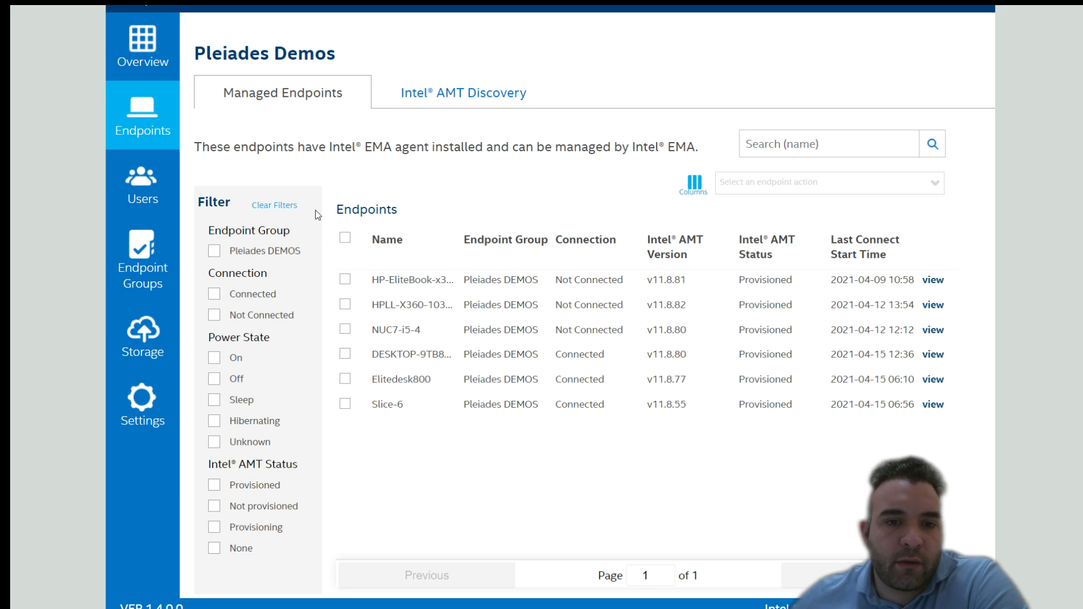
{"action": "scroll", "coordinate": [316, 210], "scroll_direction": "up", "scroll_amount": 2}
{"action": "left_click", "coordinate": [169, 248]}
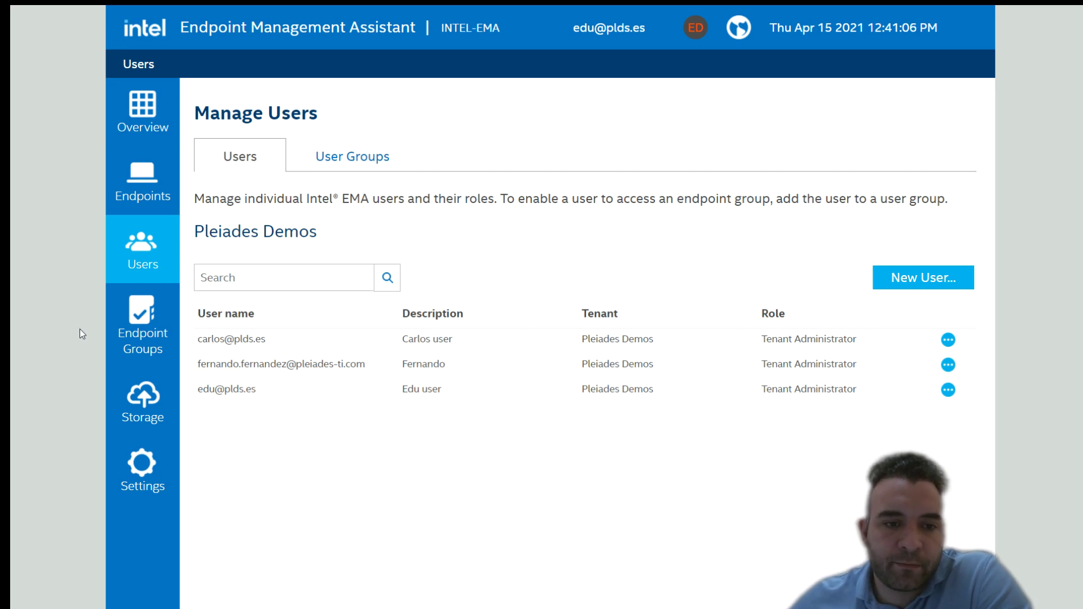
{"action": "left_click", "coordinate": [148, 336]}
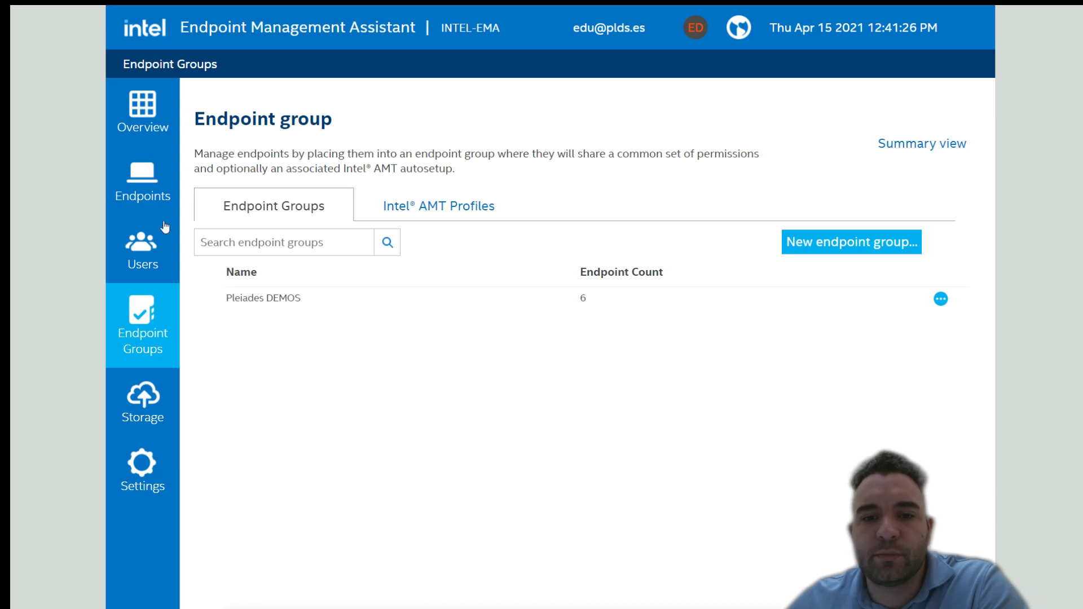
Show the row actions menu for the Pleiades DEMOS group.
{"action": "left_click", "coordinate": [942, 300]}
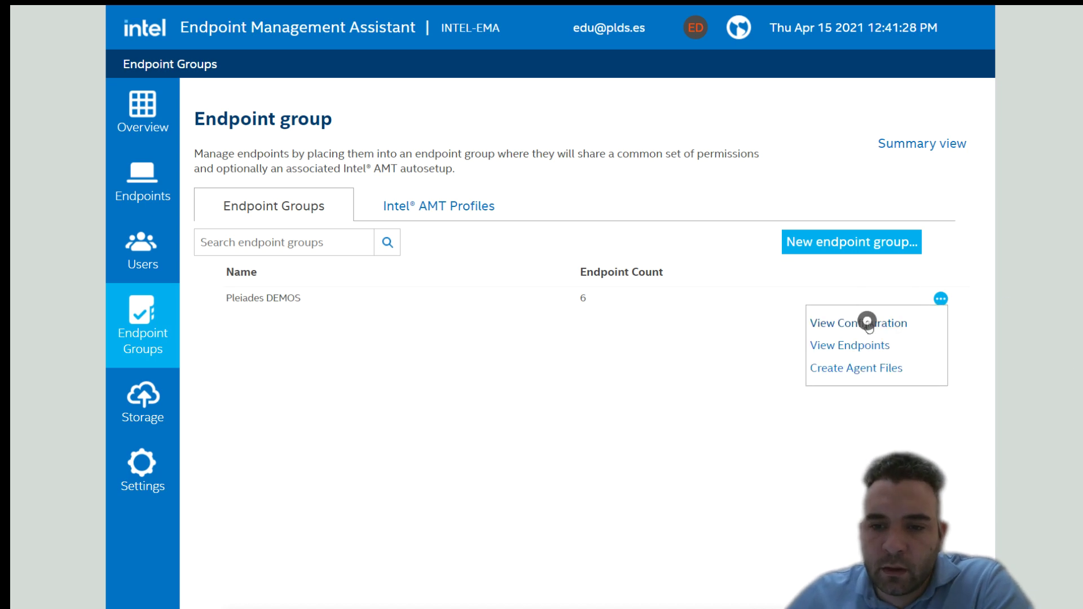
View Pleiades DEMOS configuration, highlight 'User Consent for In-Band KVM', then open Storage.
{"action": "left_click", "coordinate": [866, 322]}
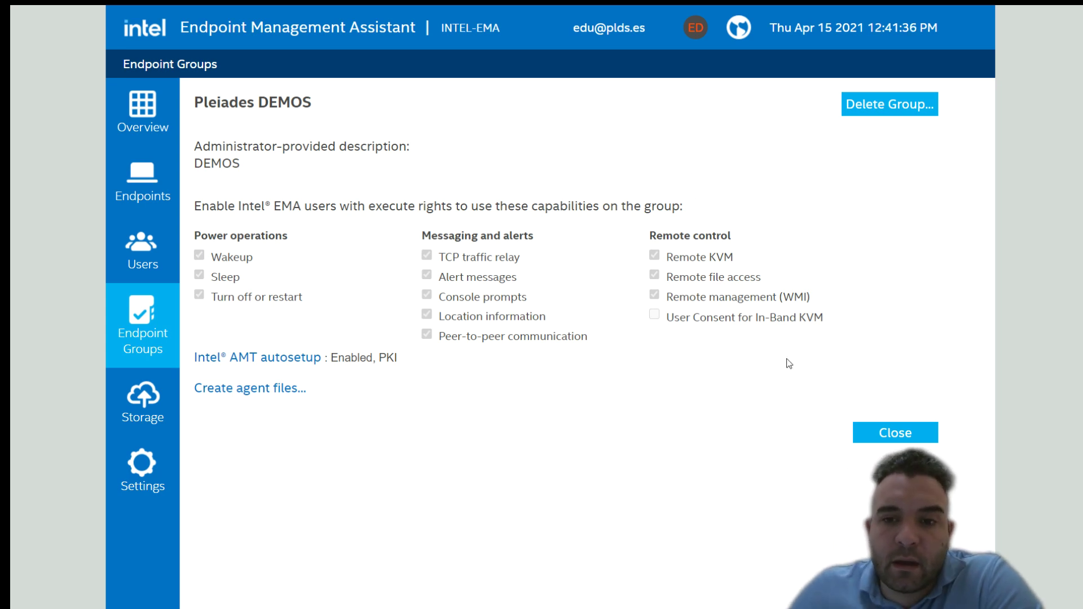
{"action": "left_click_drag", "start_coordinate": [825, 317], "coordinate": [675, 327]}
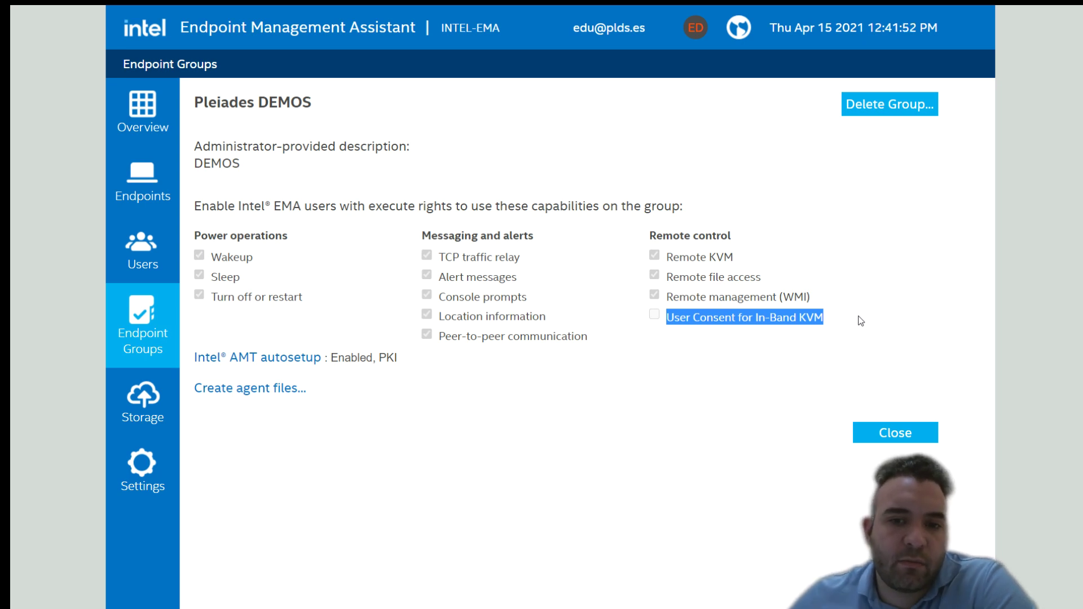
{"action": "left_click", "coordinate": [142, 397]}
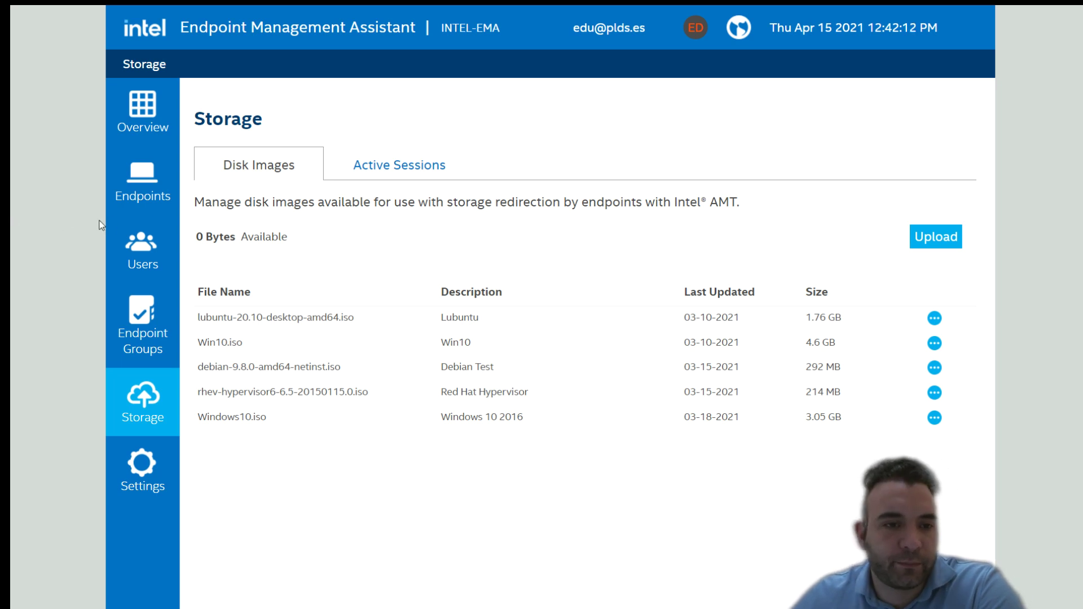
Go back to Endpoints and open the DESKTOP-9TB83OC endpoint's details.
{"action": "left_click", "coordinate": [117, 195]}
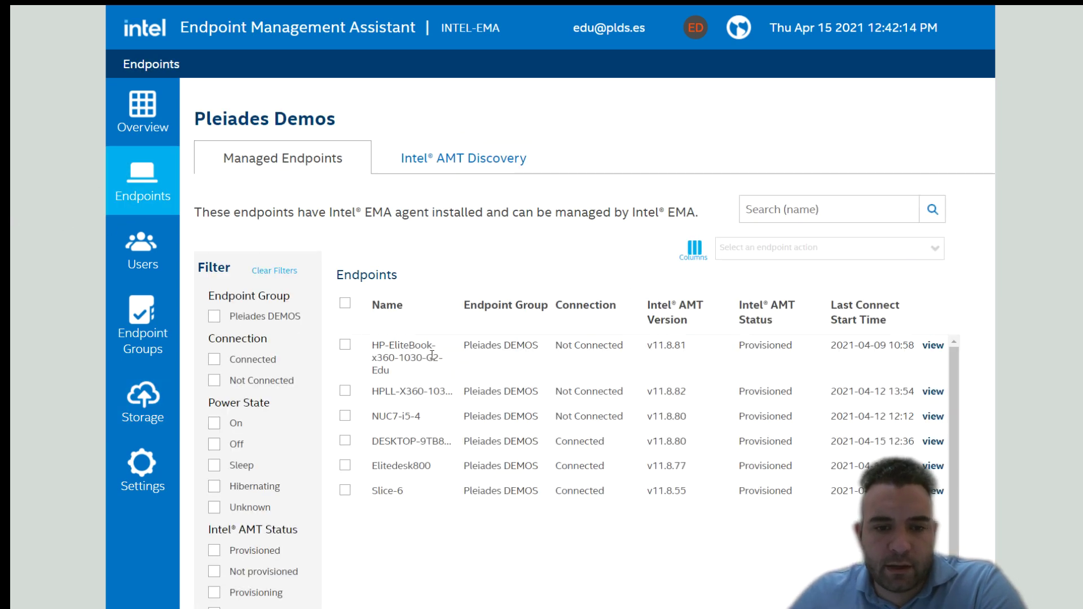
{"action": "left_click", "coordinate": [934, 420]}
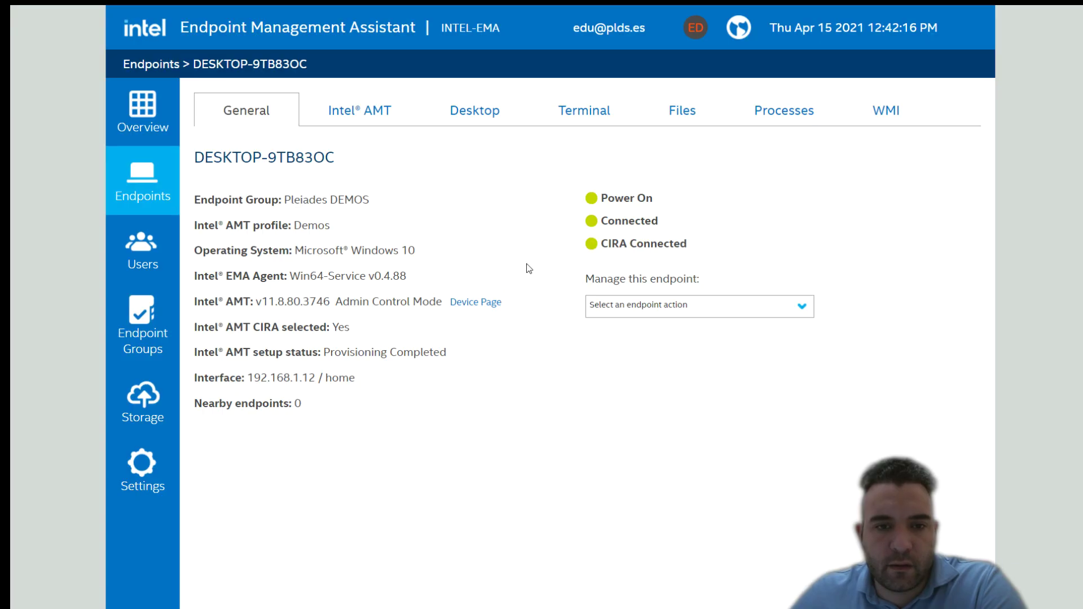
Connect to DESKTOP-9TB83OC on the Desktop tab and focus its Windows 10 screen.
{"action": "left_click", "coordinate": [474, 115]}
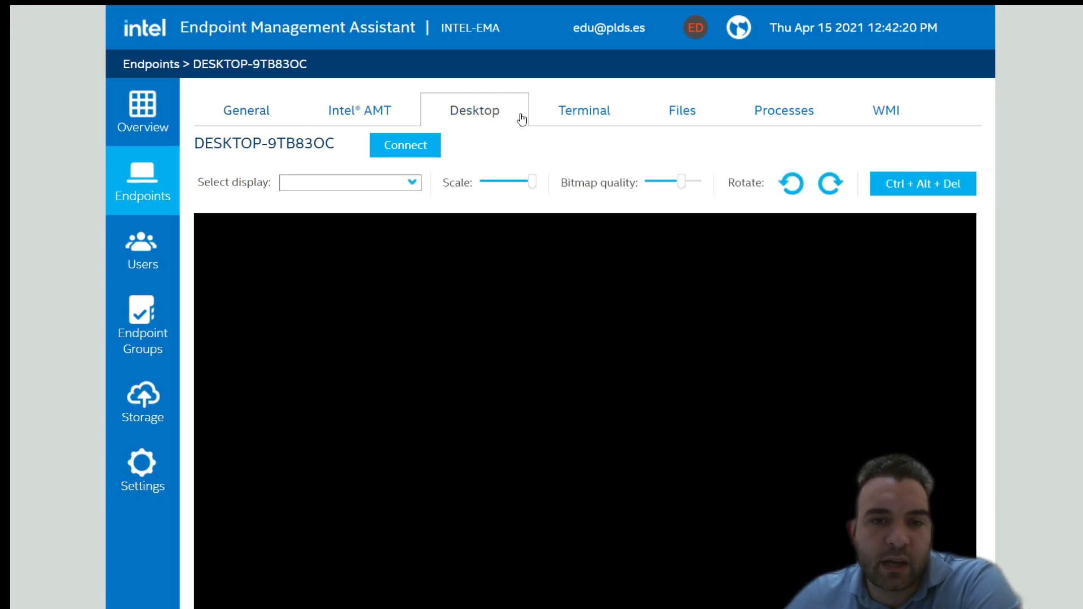
{"action": "left_click", "coordinate": [406, 145]}
{"action": "scroll", "coordinate": [191, 202], "scroll_direction": "down", "scroll_amount": 2}
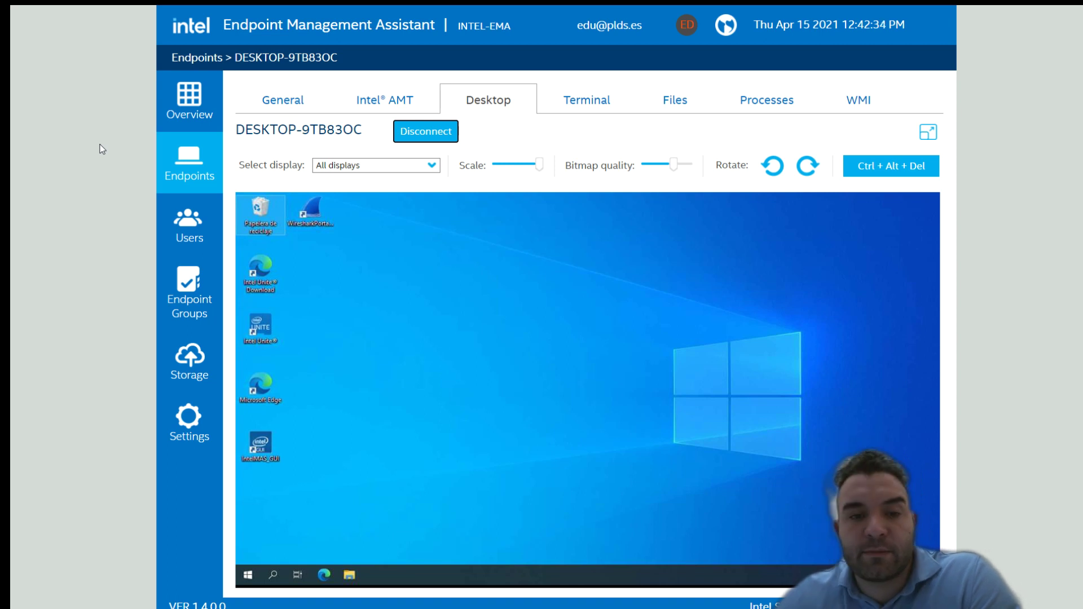
{"action": "left_click", "coordinate": [487, 383]}
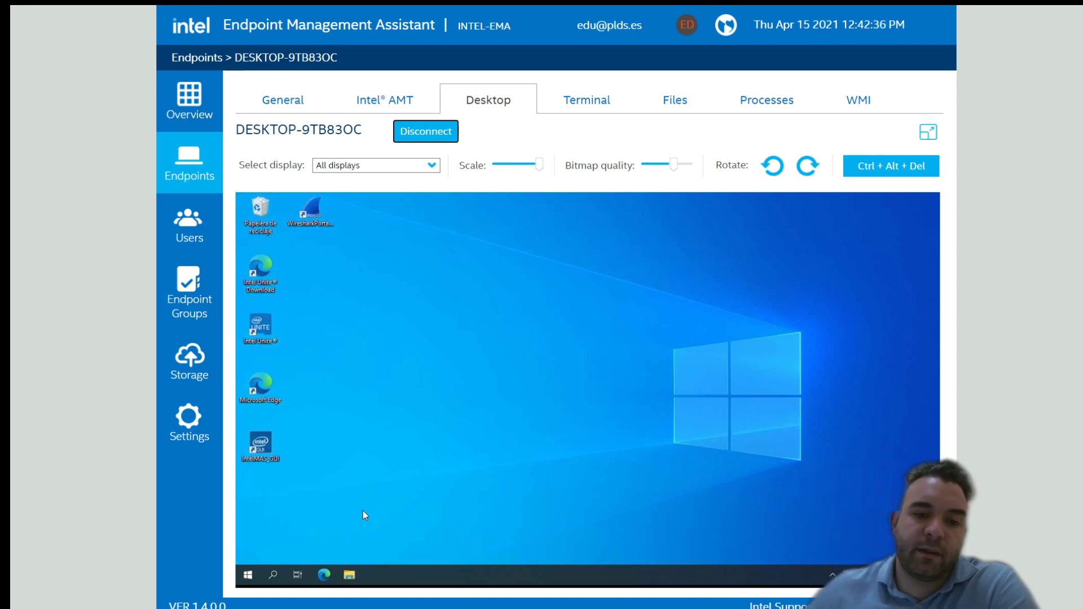
Search 'red' on the remote PC, disable its Ethernet adapter (Desactivar), then view Intel AMT.
{"action": "left_click", "coordinate": [272, 575]}
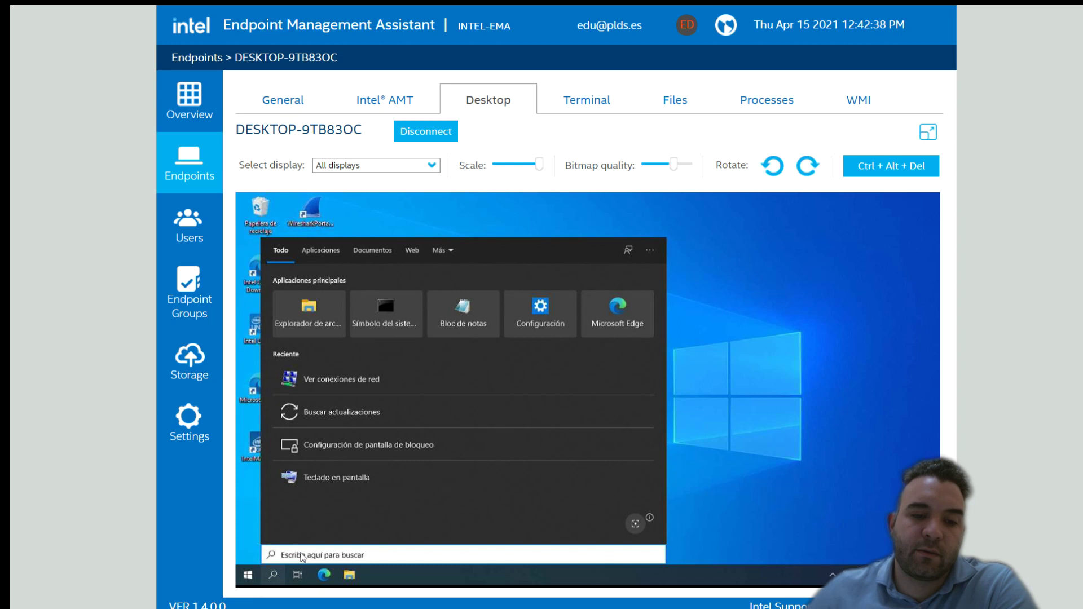
{"action": "type", "text": "r"}
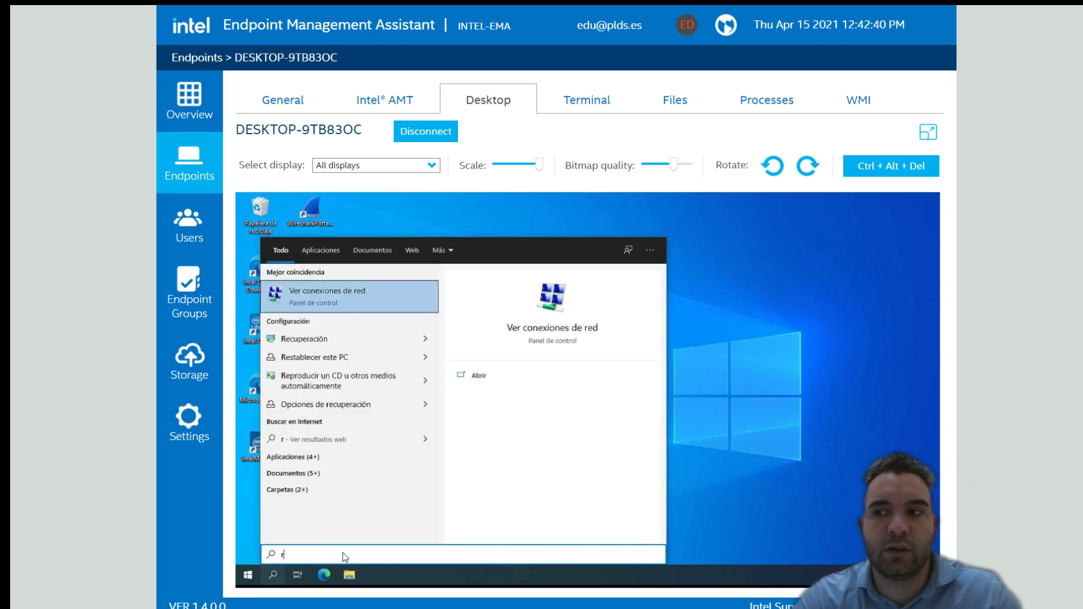
{"action": "type", "text": "ed"}
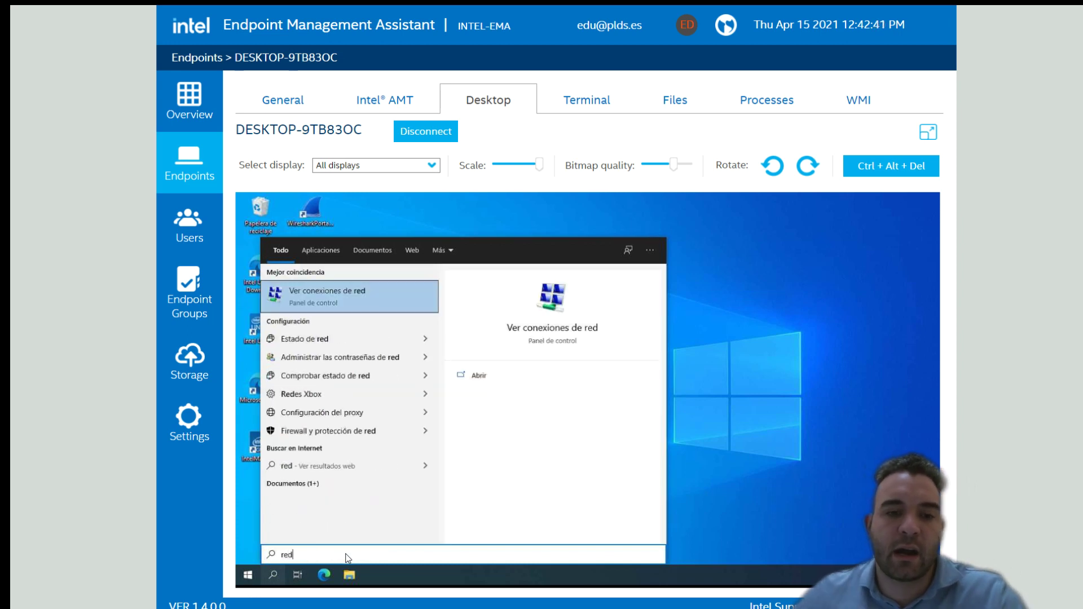
{"action": "left_click", "coordinate": [361, 290]}
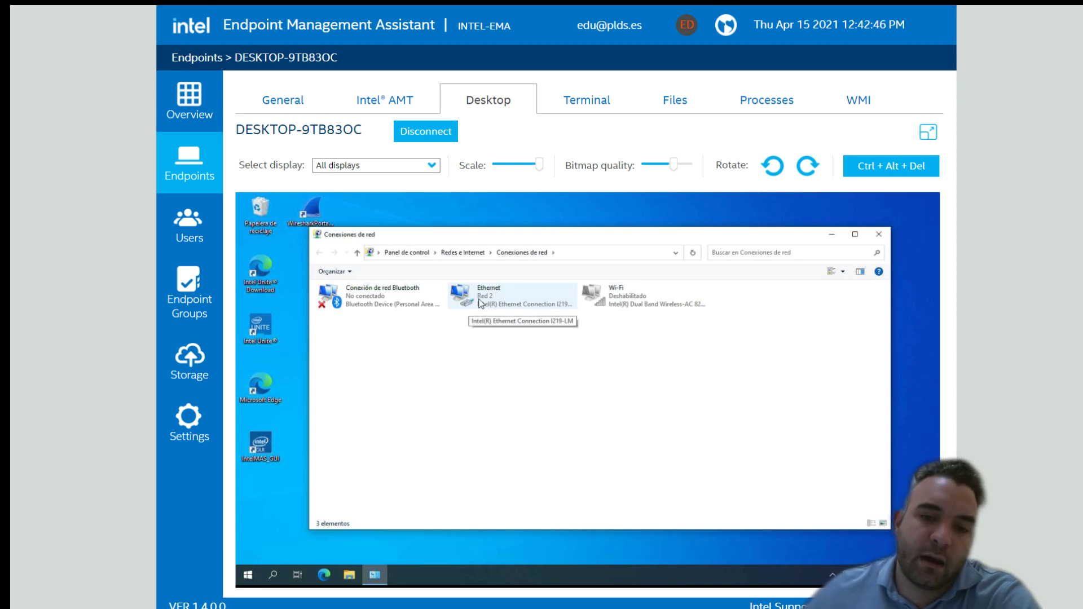
{"action": "right_click", "coordinate": [479, 293]}
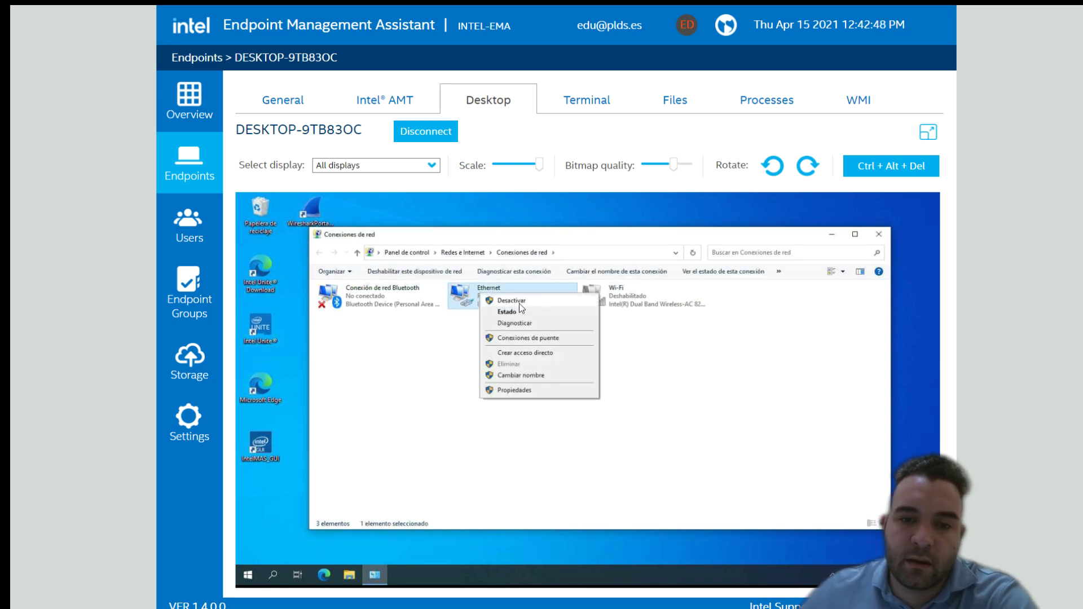
{"action": "left_click", "coordinate": [524, 301]}
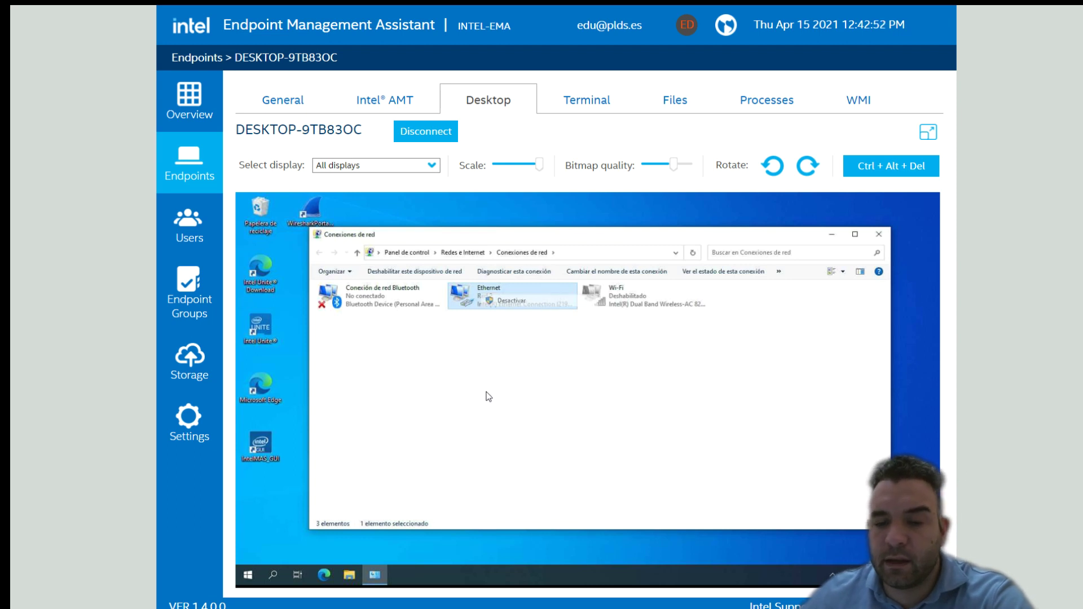
{"action": "left_click", "coordinate": [385, 100]}
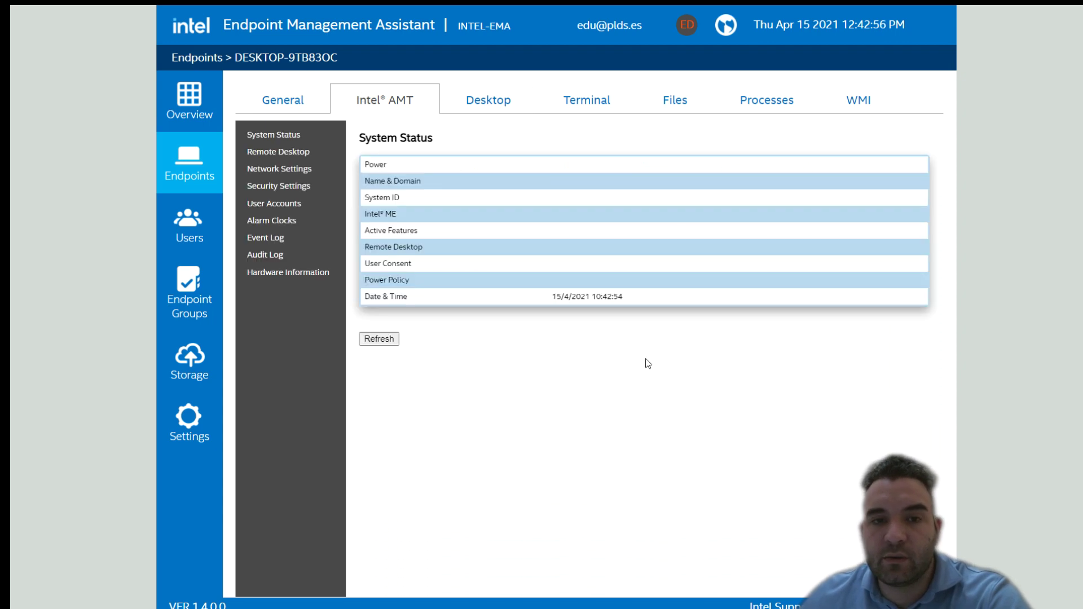
Connect to the endpoint via Intel AMT Remote Desktop, disconnecting and reconnecting once.
{"action": "left_click", "coordinate": [284, 151]}
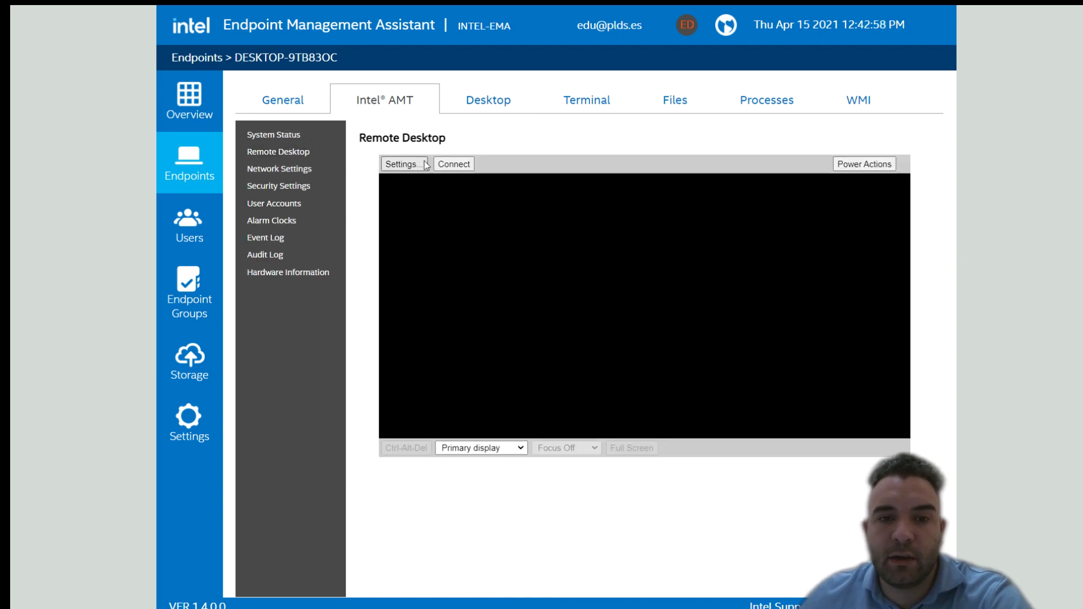
{"action": "left_click", "coordinate": [451, 164]}
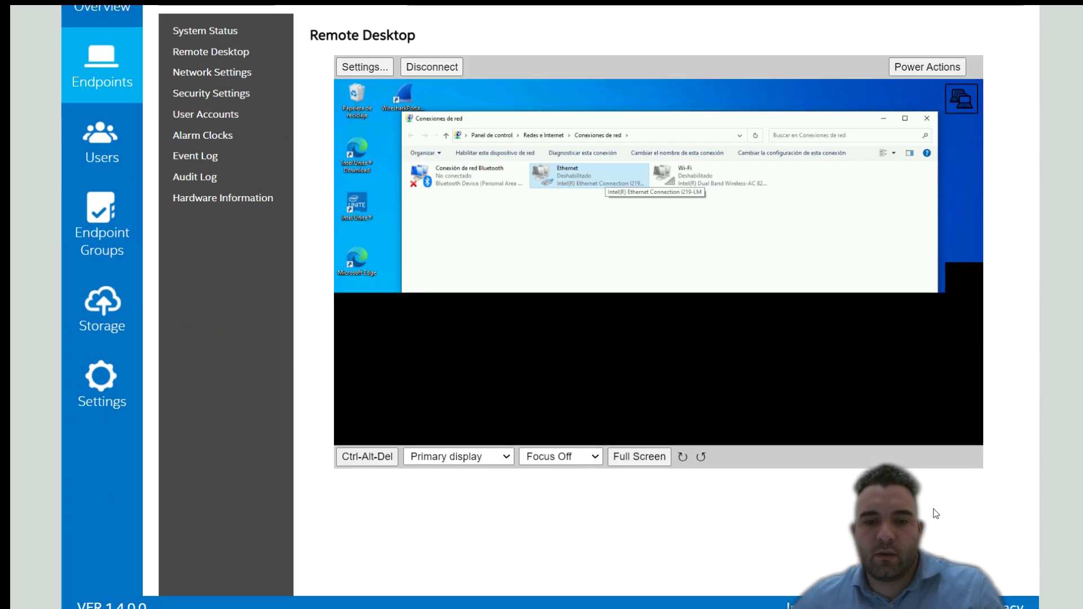
{"action": "scroll", "coordinate": [998, 520], "scroll_direction": "up", "scroll_amount": 2}
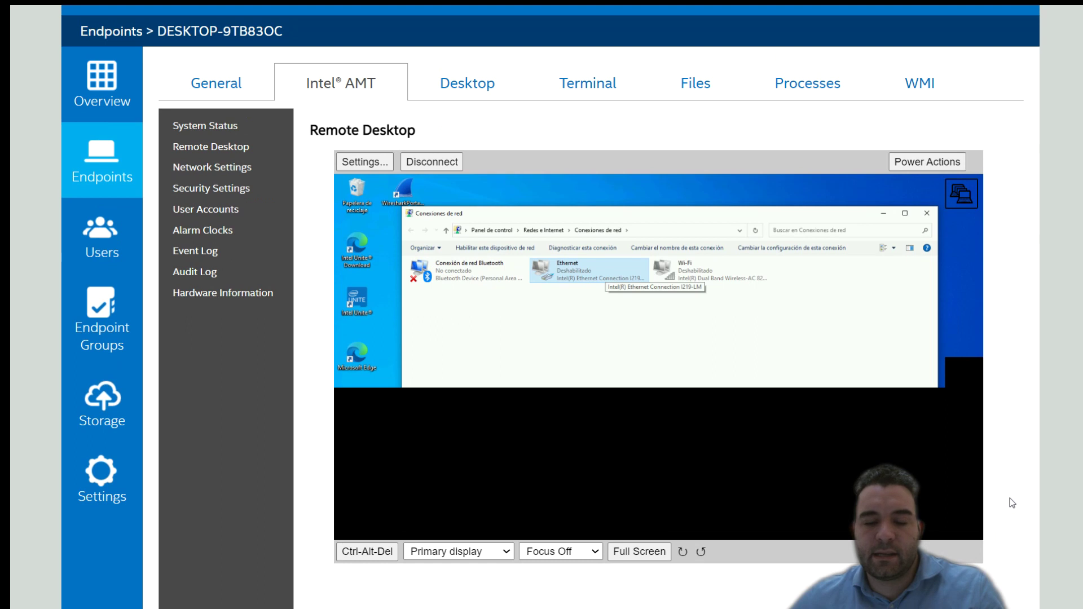
{"action": "left_click", "coordinate": [432, 163]}
{"action": "left_click", "coordinate": [426, 164]}
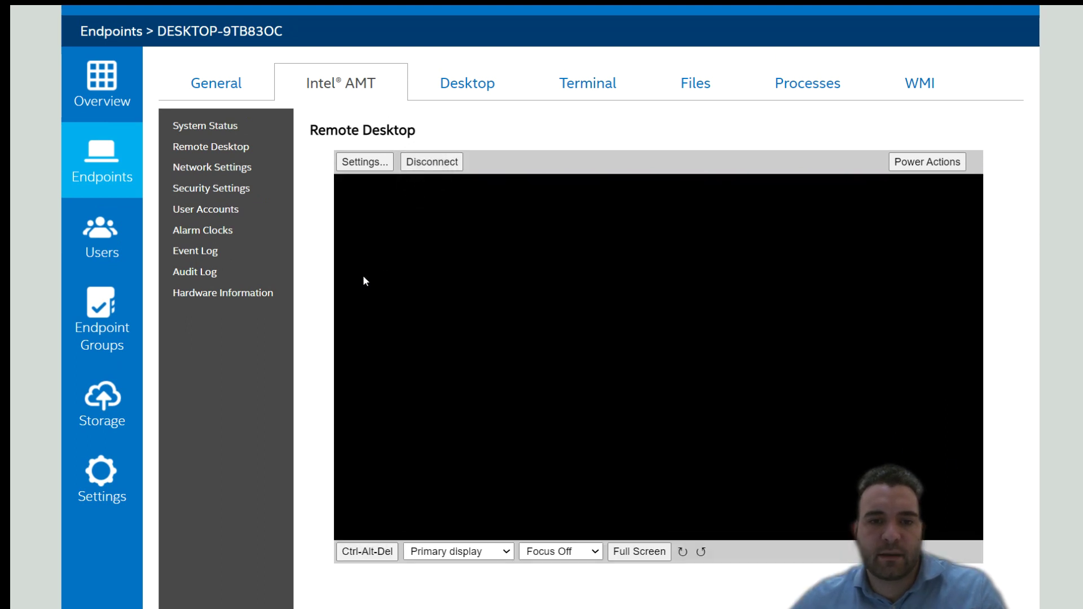
Re-enable the remote PC's disabled Ethernet adapter with Activar.
{"action": "scroll", "coordinate": [330, 275], "scroll_direction": "down", "scroll_amount": 2}
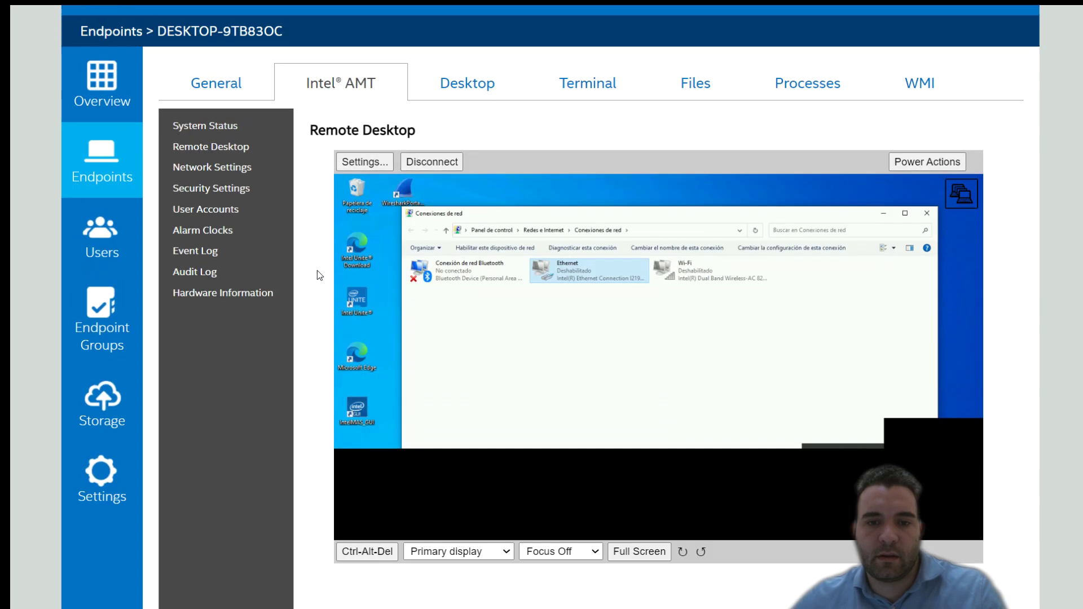
{"action": "scroll", "coordinate": [317, 270], "scroll_direction": "up", "scroll_amount": 2}
{"action": "scroll", "coordinate": [1015, 356], "scroll_direction": "down", "scroll_amount": 2}
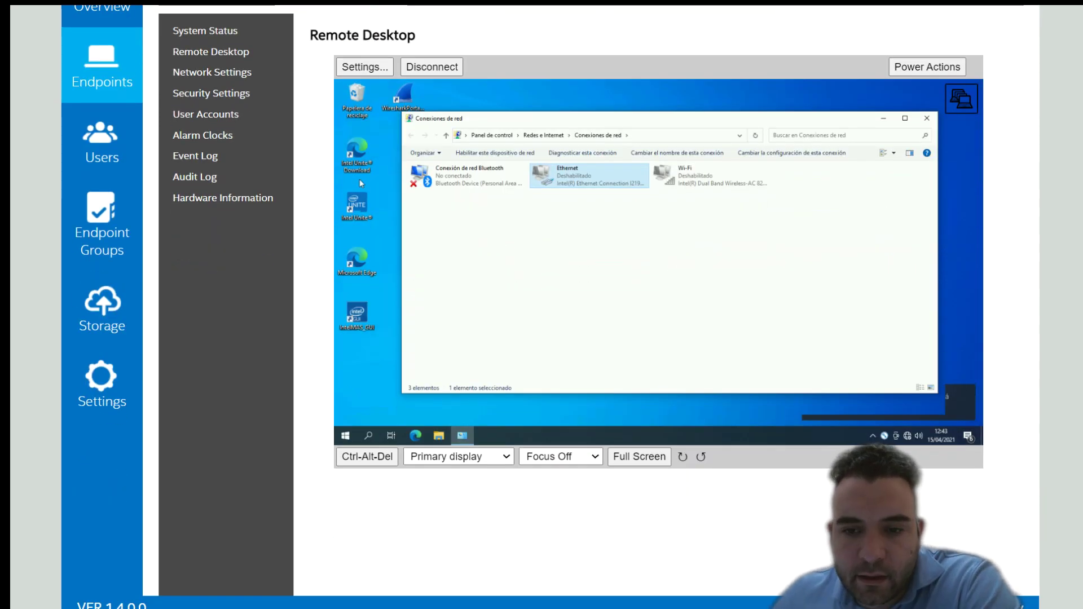
{"action": "scroll", "coordinate": [926, 455], "scroll_direction": "up", "scroll_amount": 2}
{"action": "scroll", "coordinate": [938, 515], "scroll_direction": "down", "scroll_amount": 2}
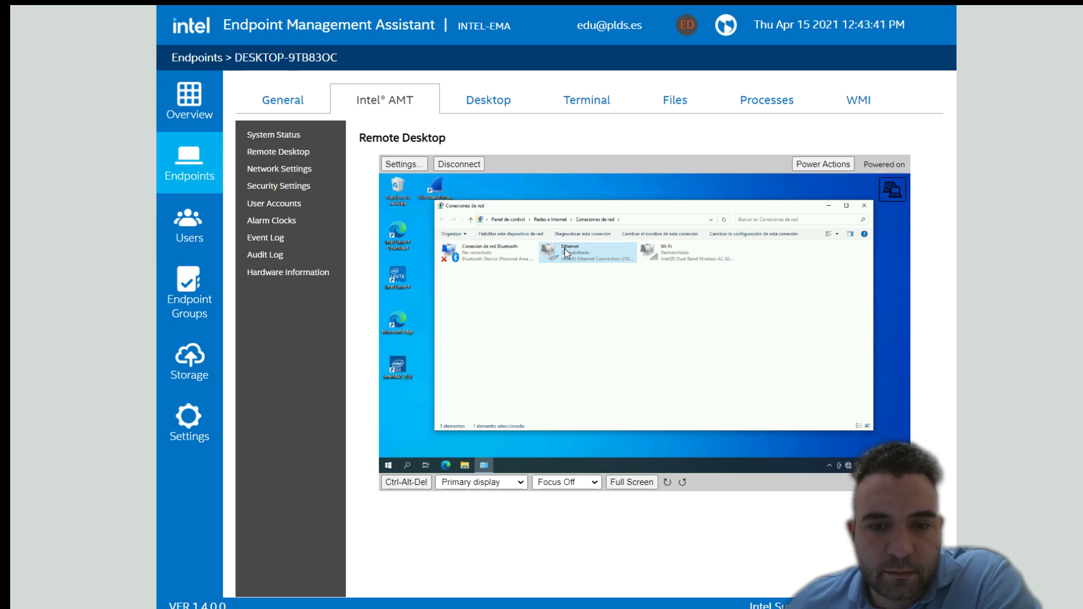
{"action": "right_click", "coordinate": [564, 249]}
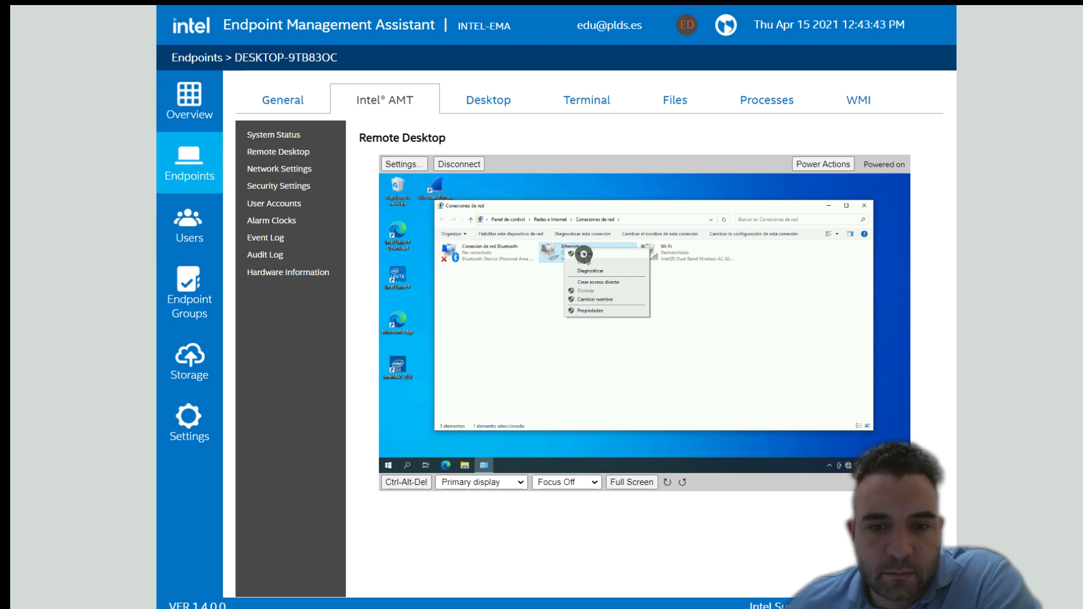
{"action": "left_click", "coordinate": [584, 254]}
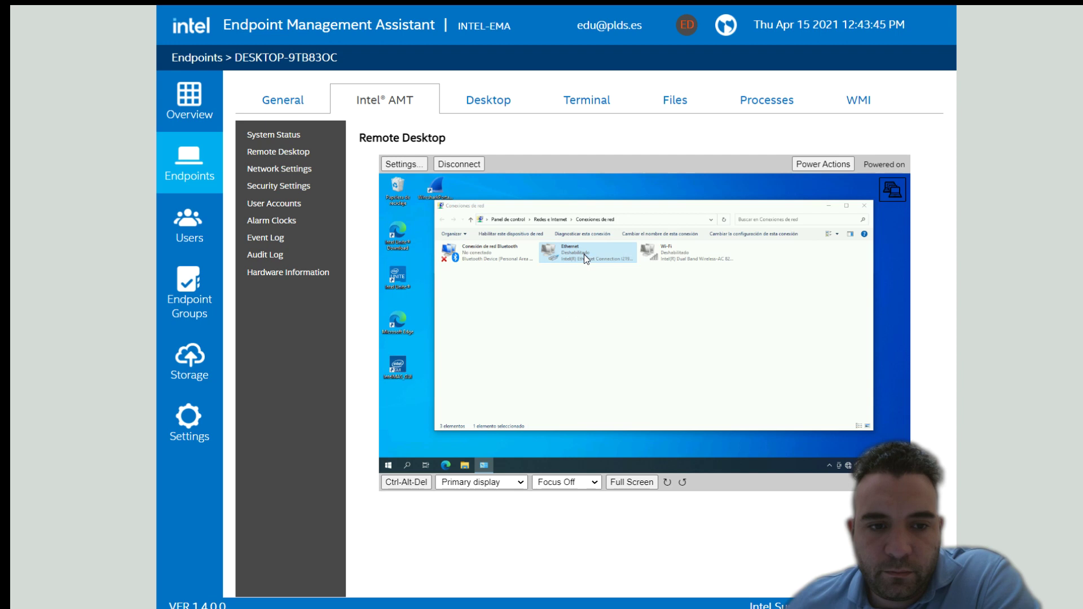
Show Hardware Information: platform NUC7i5DNKPU, baseboard, BIOS and Core i5-7300U processor.
{"action": "left_click", "coordinate": [293, 276]}
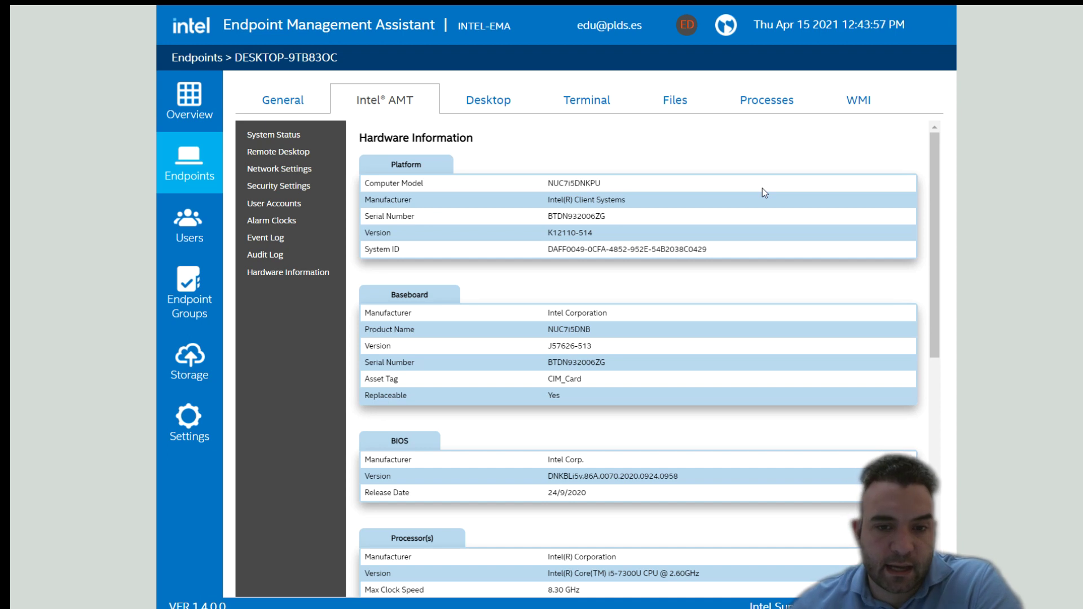
{"action": "scroll", "coordinate": [760, 189], "scroll_direction": "down", "scroll_amount": 2}
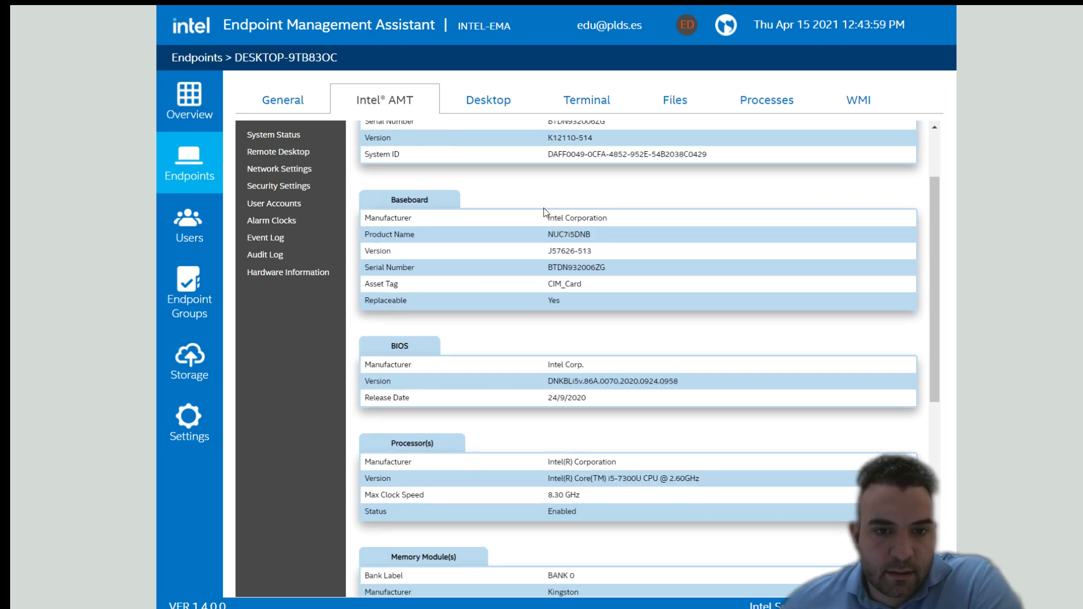
{"action": "scroll", "coordinate": [547, 212], "scroll_direction": "up", "scroll_amount": 2}
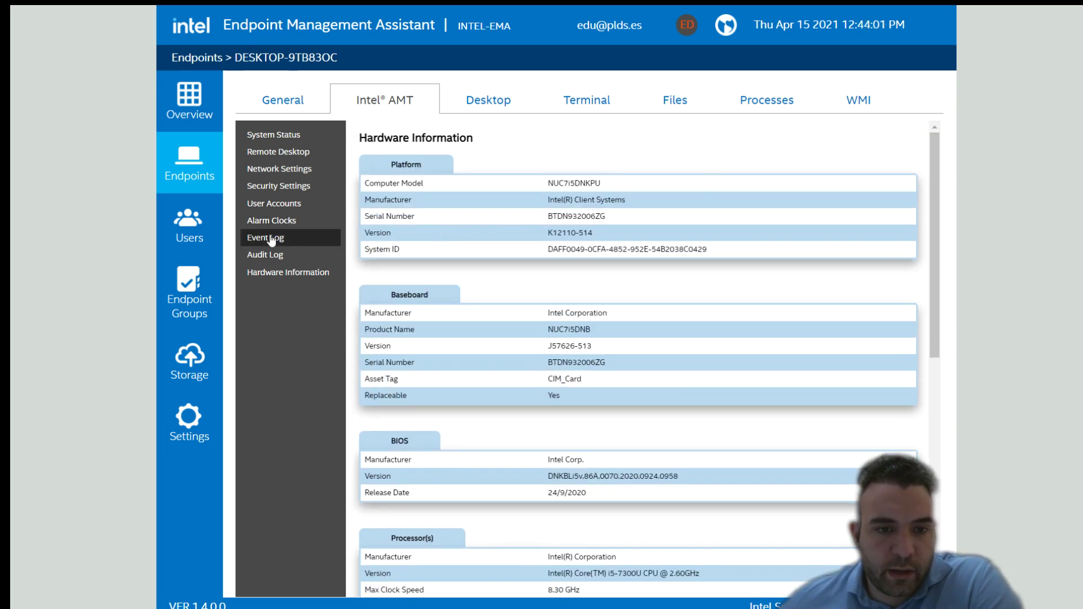
Open the endpoint's Event Log listing BIOS, system board and processor events.
{"action": "left_click", "coordinate": [278, 239]}
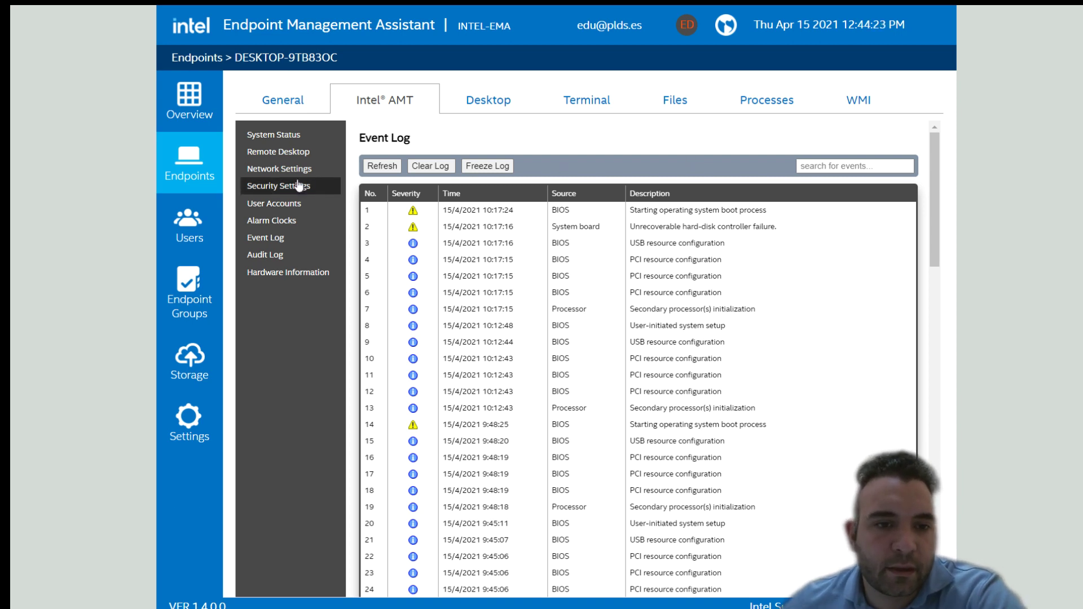
Check Alarm Clocks, close the Add Alarm dialog without saving, then open Terminal.
{"action": "left_click", "coordinate": [277, 221]}
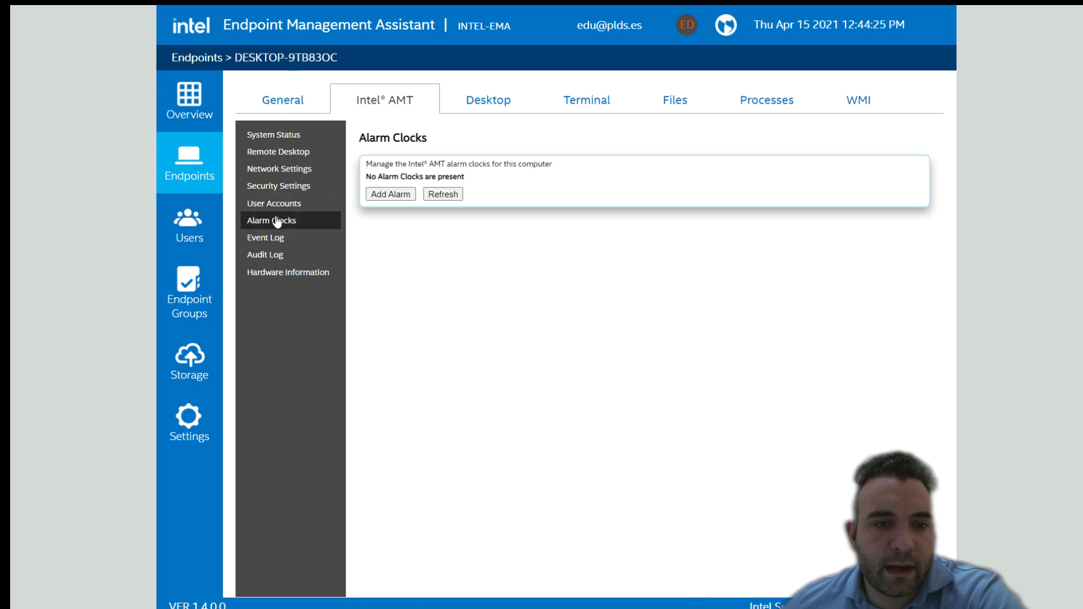
{"action": "left_click", "coordinate": [378, 196]}
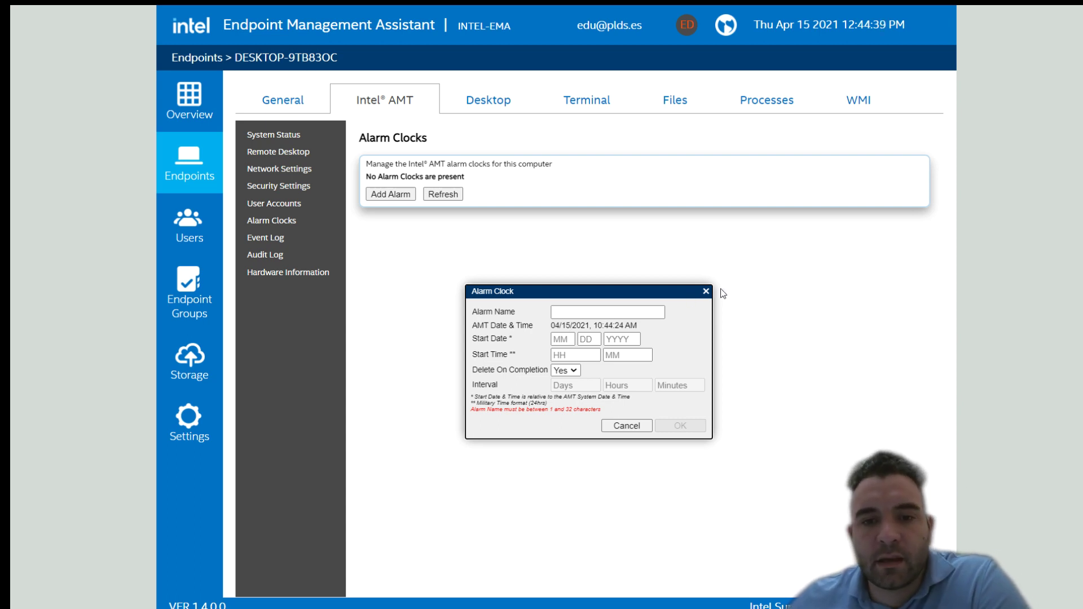
{"action": "left_click", "coordinate": [706, 292]}
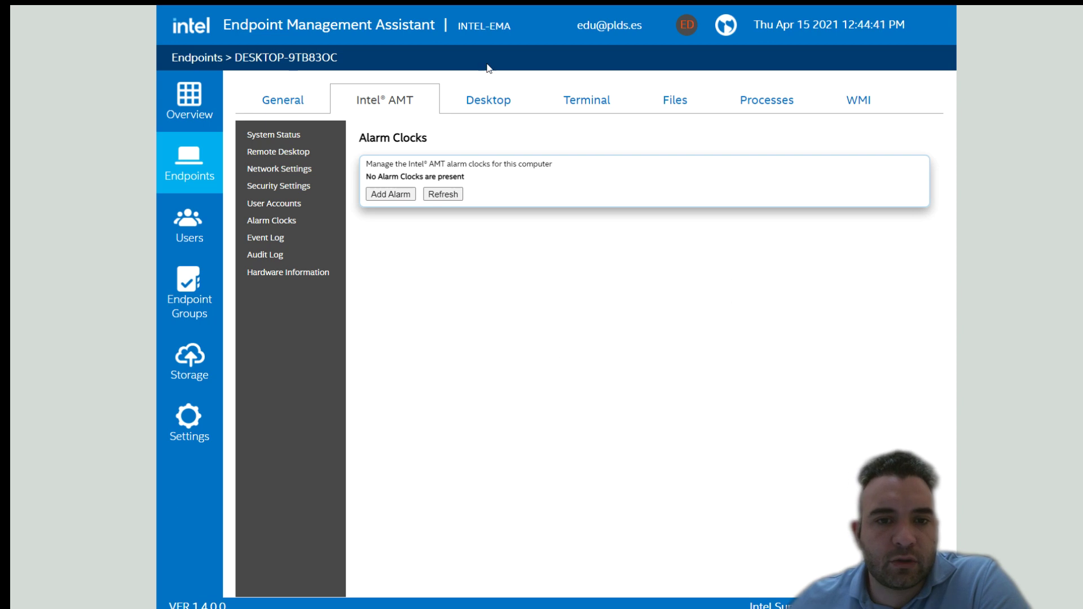
{"action": "left_click", "coordinate": [585, 103]}
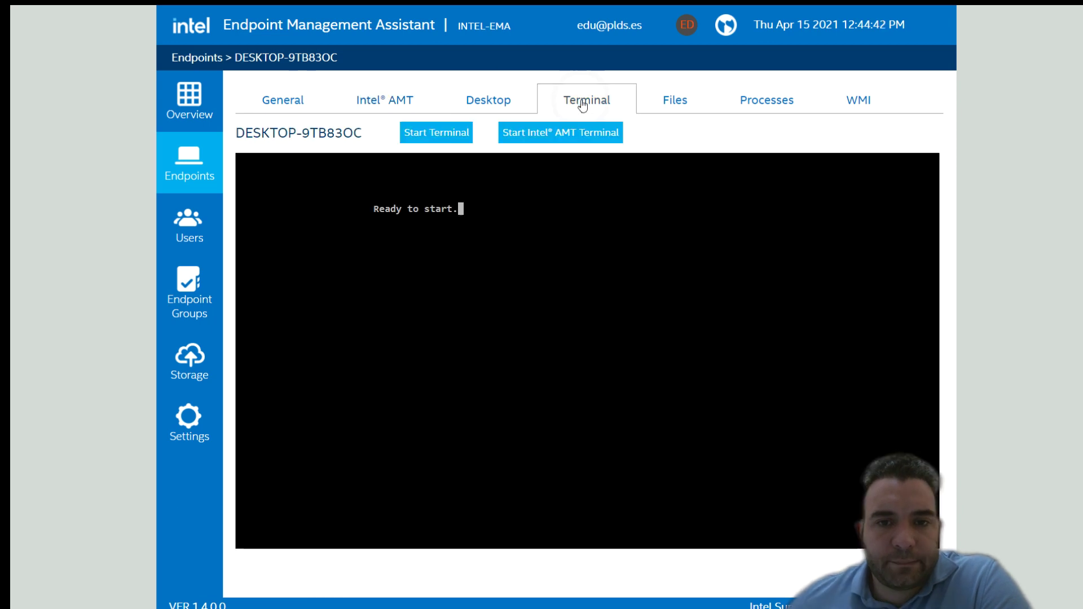
Start a terminal on DESKTOP-9TB83OC, run help, then run cmd for a shell in the EMA Agent folder.
{"action": "left_click", "coordinate": [426, 141]}
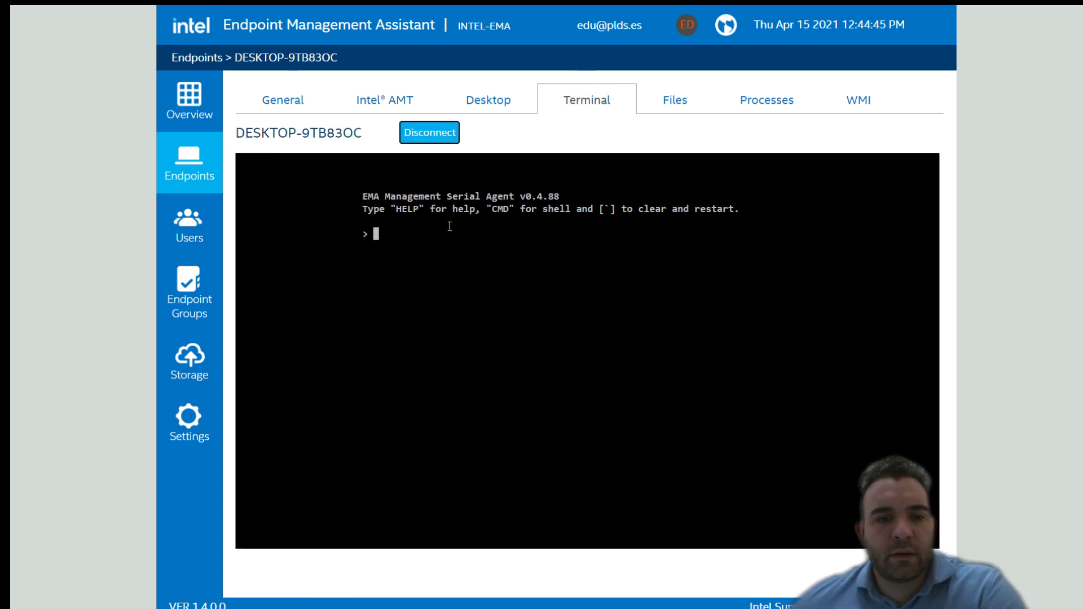
{"action": "type", "text": "help"}
{"action": "key", "text": "Return"}
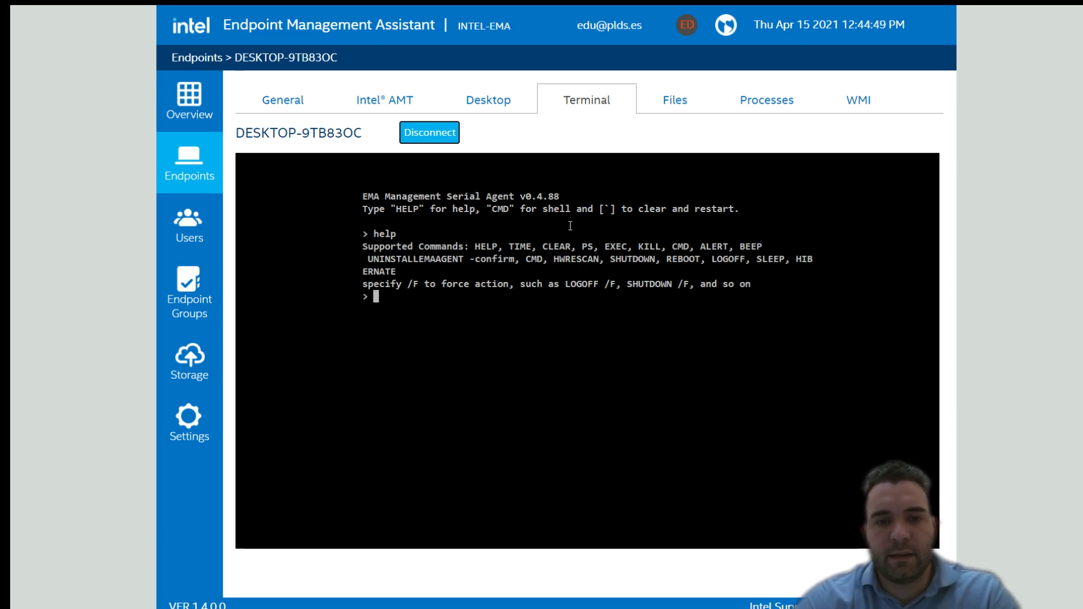
{"action": "type", "text": "cmd"}
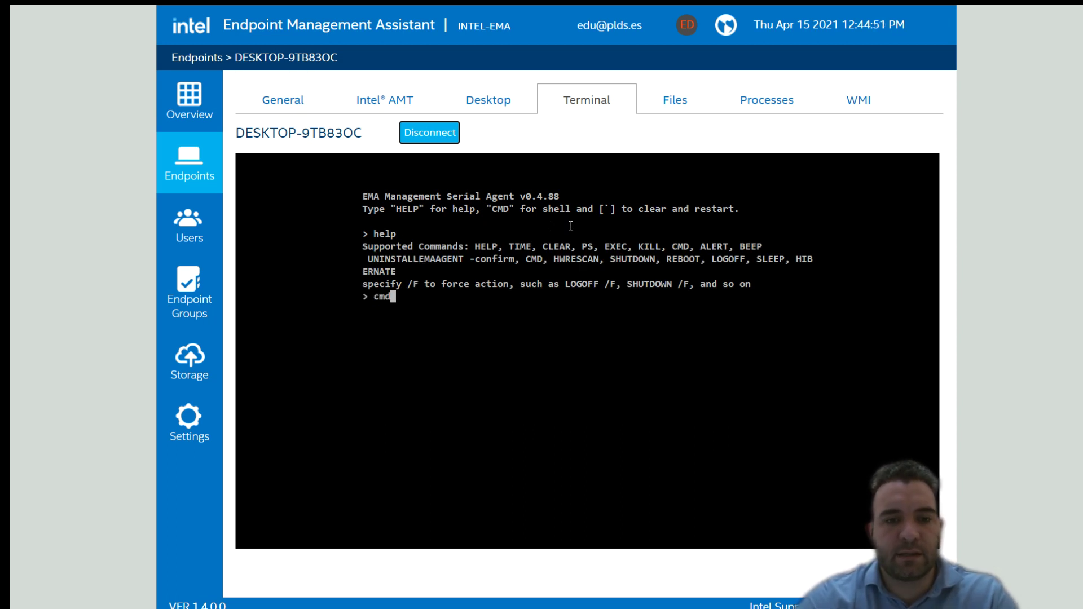
{"action": "key", "text": "Return"}
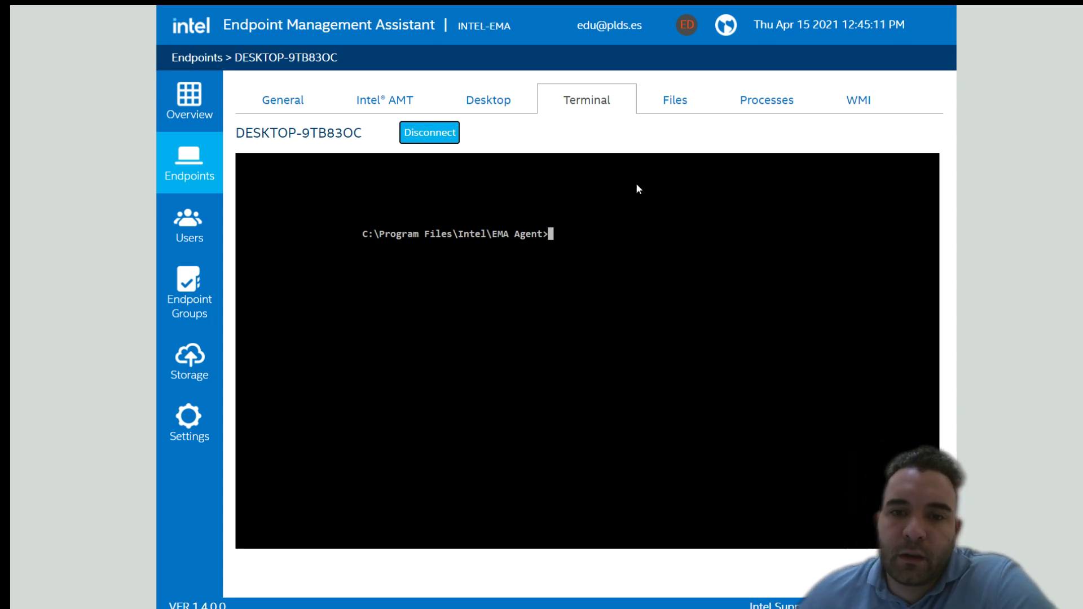
Connect the Files browser to the endpoint and navigate to C:\Users\NUC\Desktop.
{"action": "left_click", "coordinate": [653, 105]}
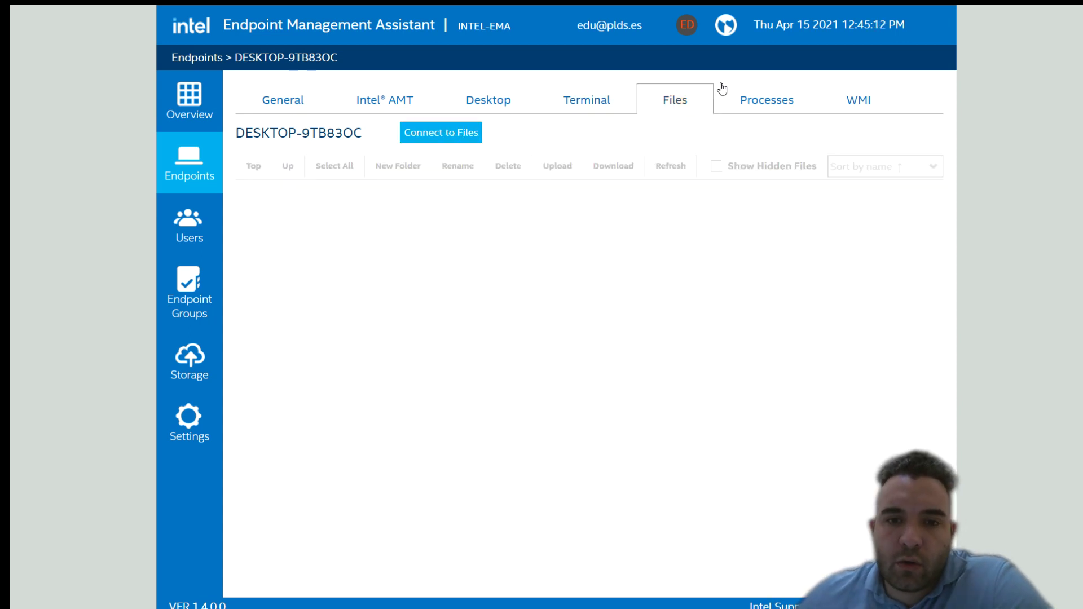
{"action": "left_click", "coordinate": [451, 137]}
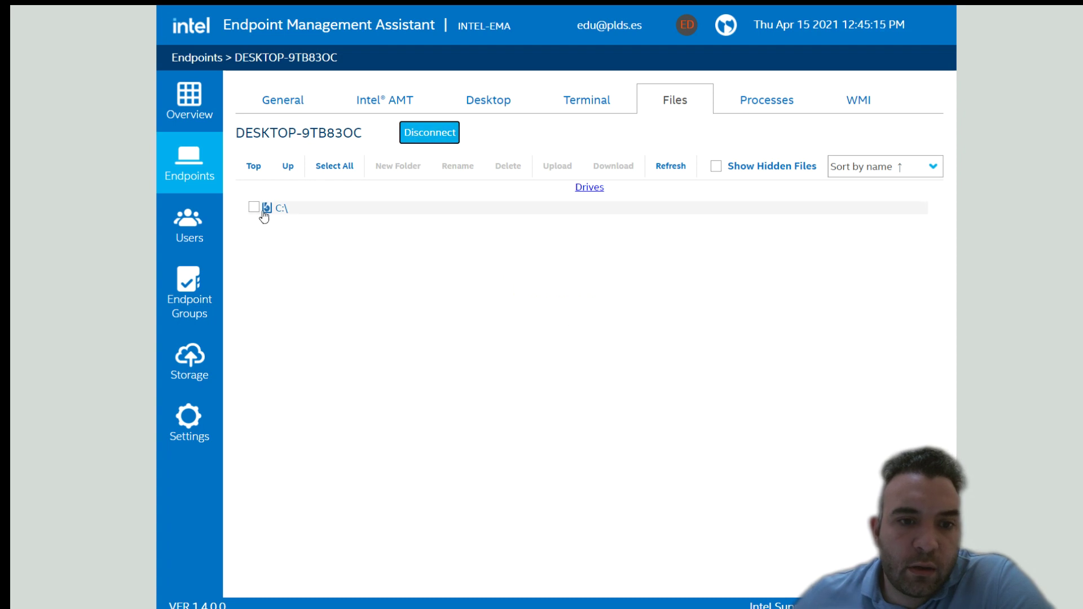
{"action": "left_click", "coordinate": [282, 209]}
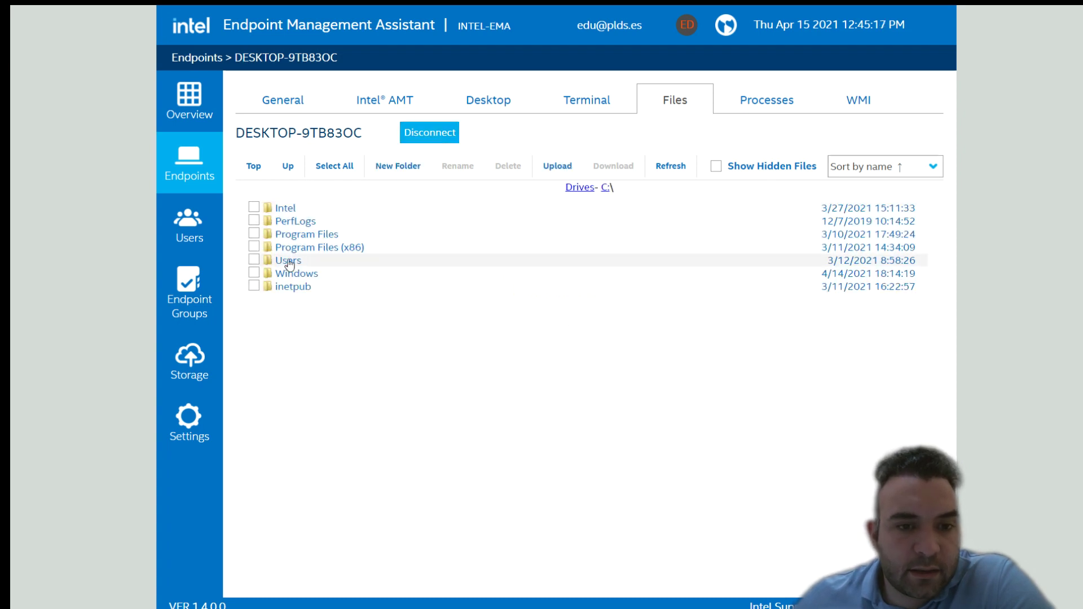
{"action": "left_click", "coordinate": [291, 263]}
{"action": "left_click", "coordinate": [285, 247]}
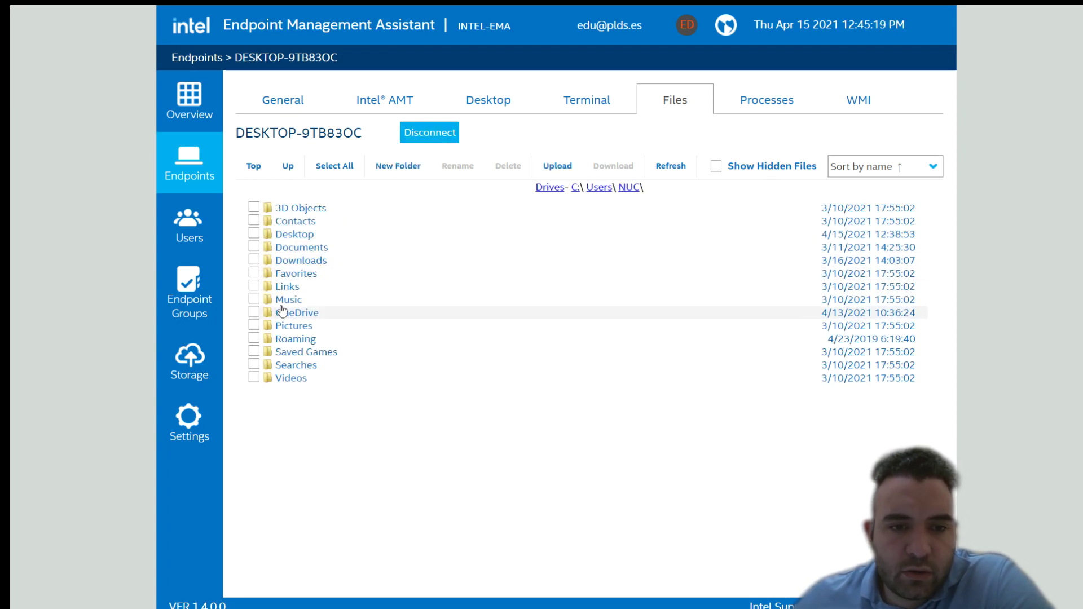
{"action": "left_click", "coordinate": [299, 237]}
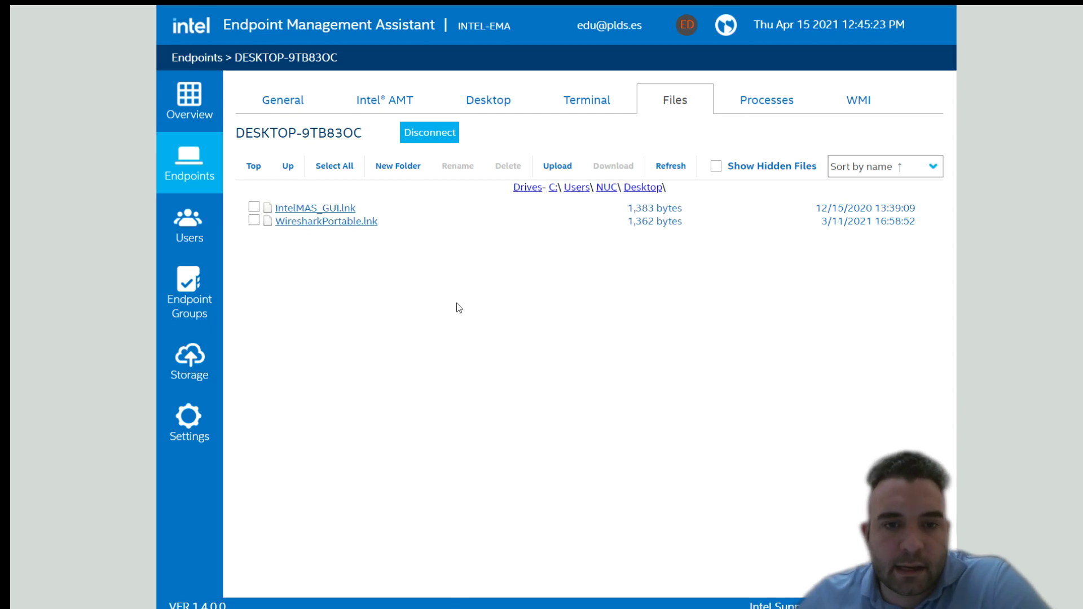
Upload Intel EMA demo .txt to that folder, then download a copy back.
{"action": "left_click", "coordinate": [552, 167]}
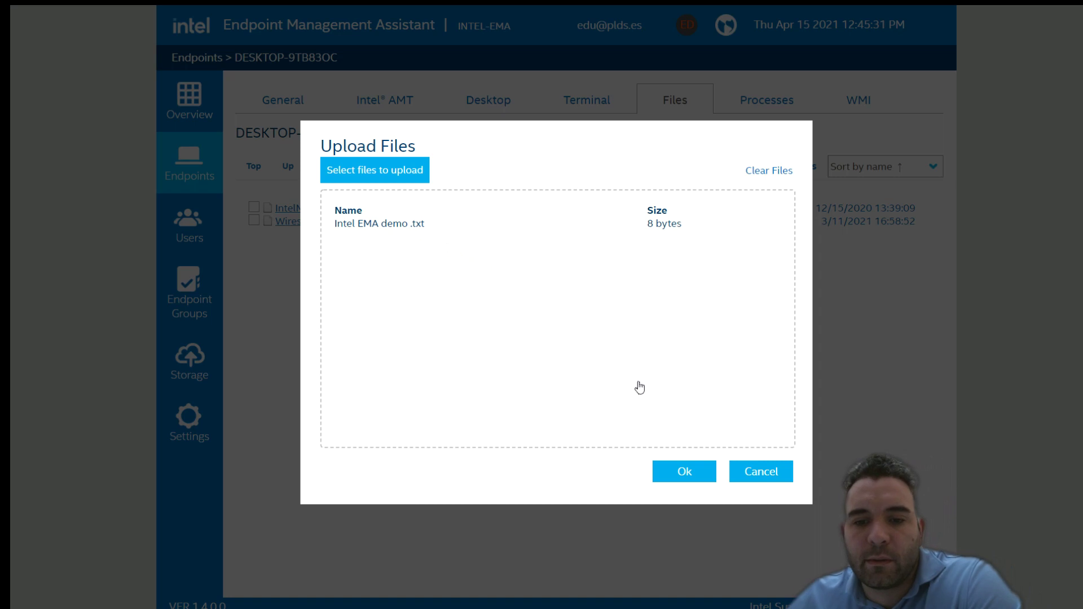
{"action": "left_click", "coordinate": [681, 471]}
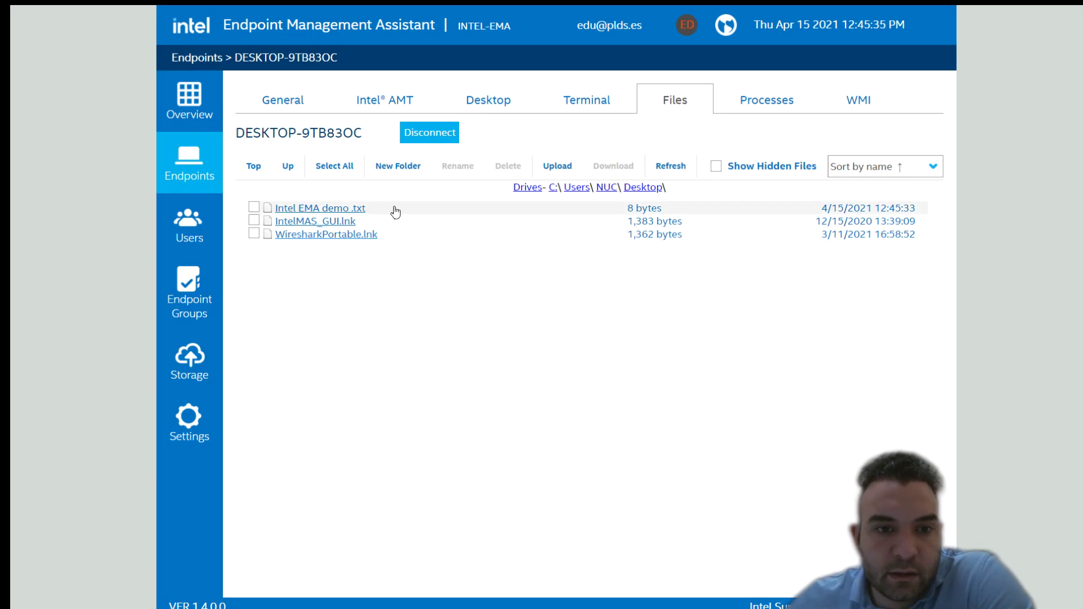
{"action": "left_click", "coordinate": [254, 207]}
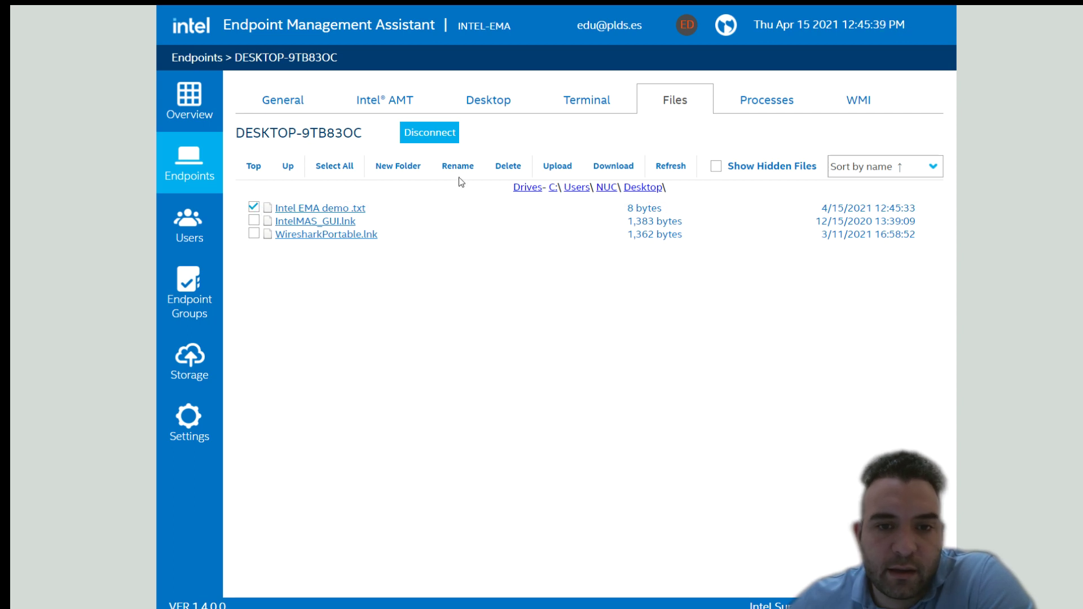
{"action": "left_click", "coordinate": [609, 166]}
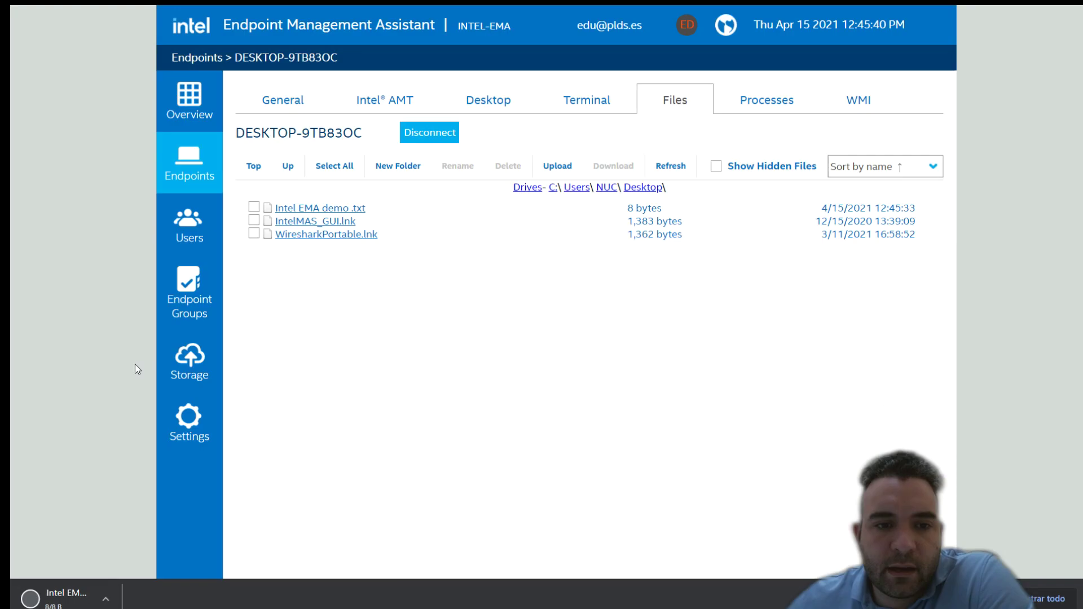
{"action": "left_click", "coordinate": [1068, 600]}
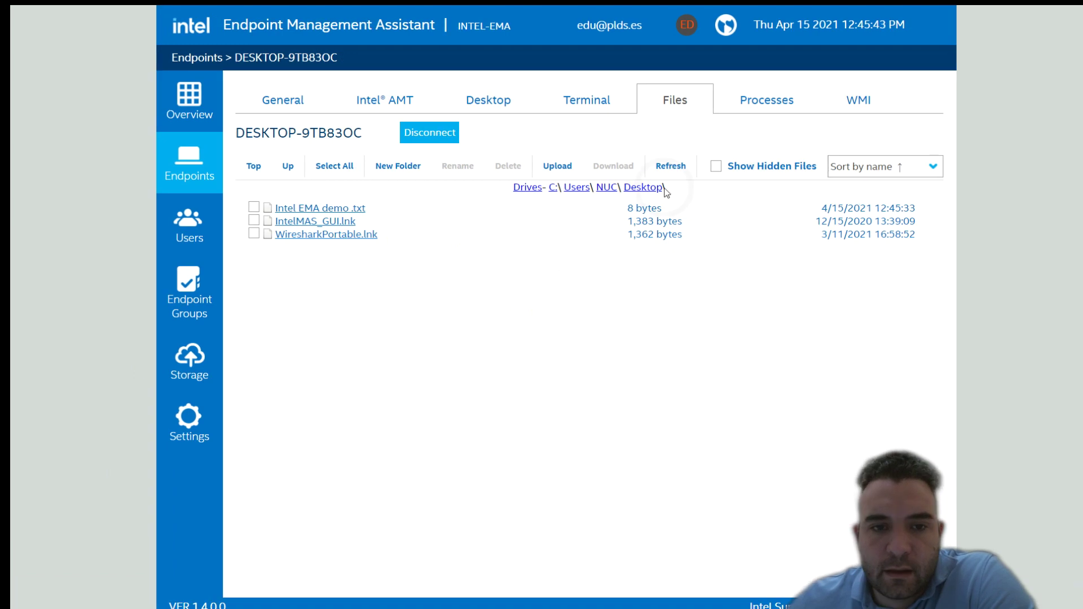
On the remote desktop, close the network connections window and delete (Eliminar) the demo .txt file.
{"action": "left_click", "coordinate": [471, 102]}
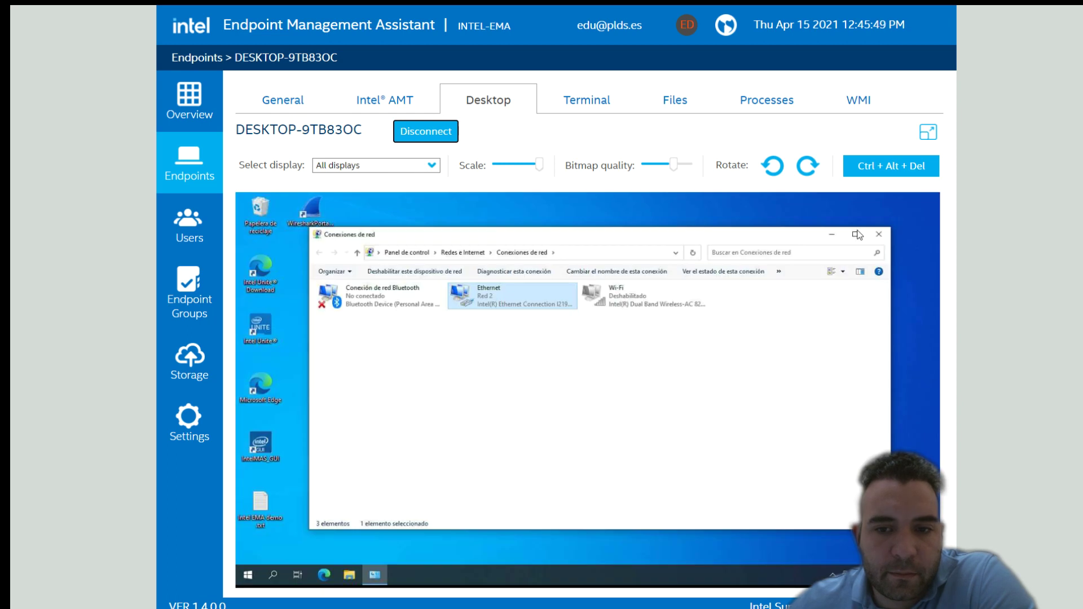
{"action": "left_click", "coordinate": [883, 226]}
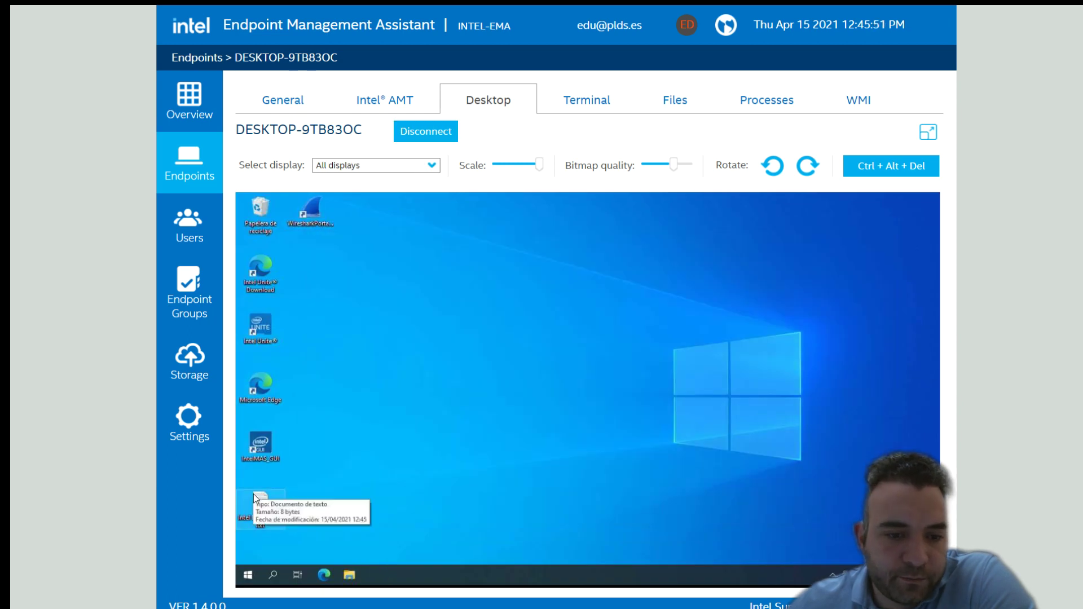
{"action": "right_click", "coordinate": [254, 495]}
{"action": "left_click", "coordinate": [289, 461]}
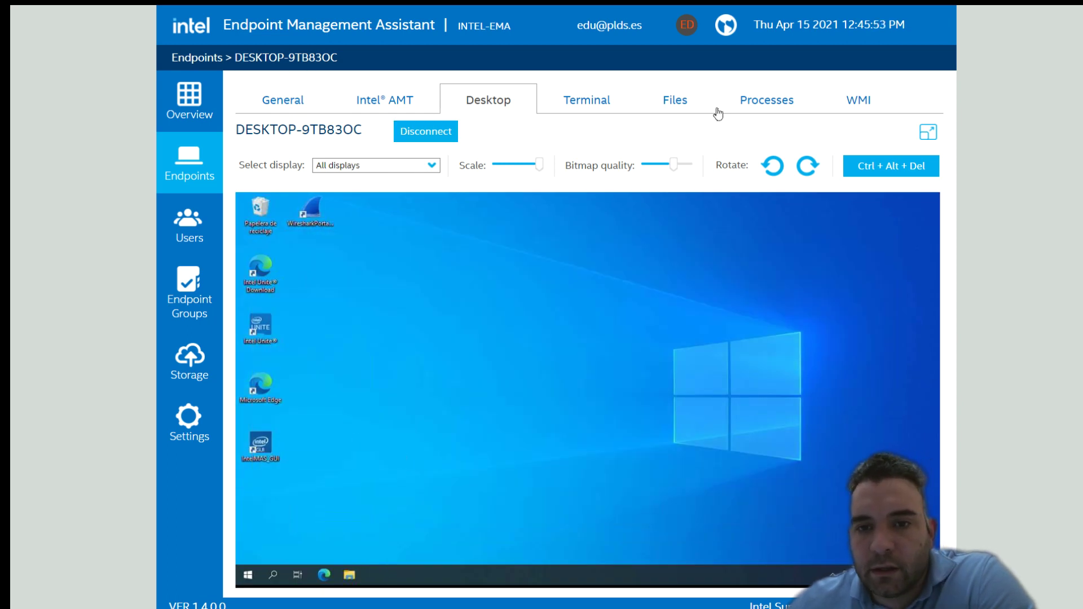
{"action": "left_click", "coordinate": [765, 101]}
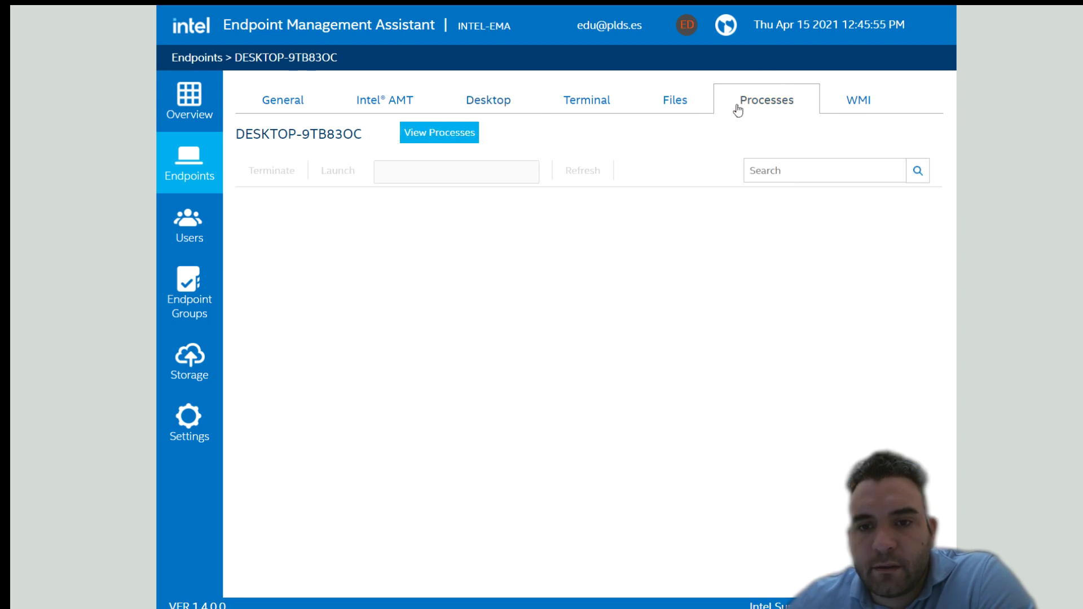
View the endpoint's running processes and select smss.exe.
{"action": "left_click", "coordinate": [454, 133]}
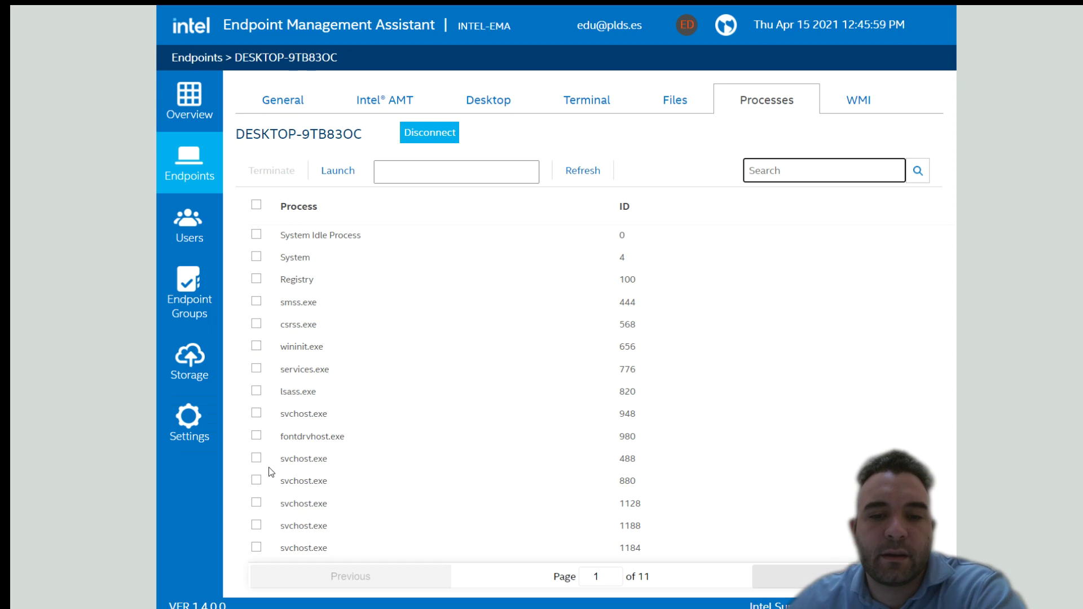
{"action": "left_click", "coordinate": [259, 300]}
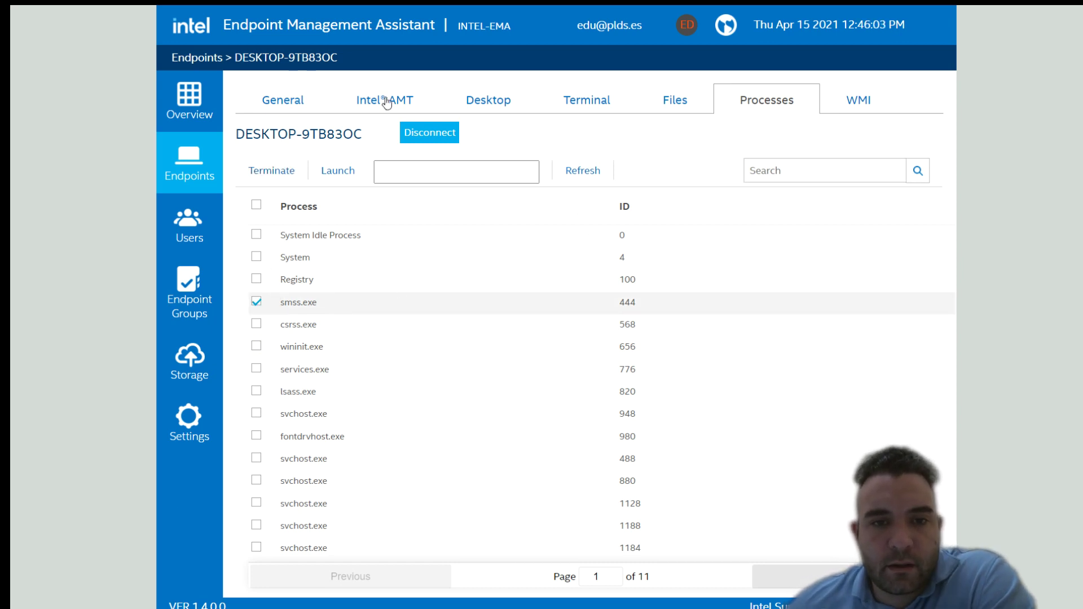
{"action": "left_click", "coordinate": [499, 99]}
Shut down DESKTOP-9TB83OC from its Start menu and check AMT System Status reads Hibernate (Off soft).
{"action": "left_click", "coordinate": [435, 132]}
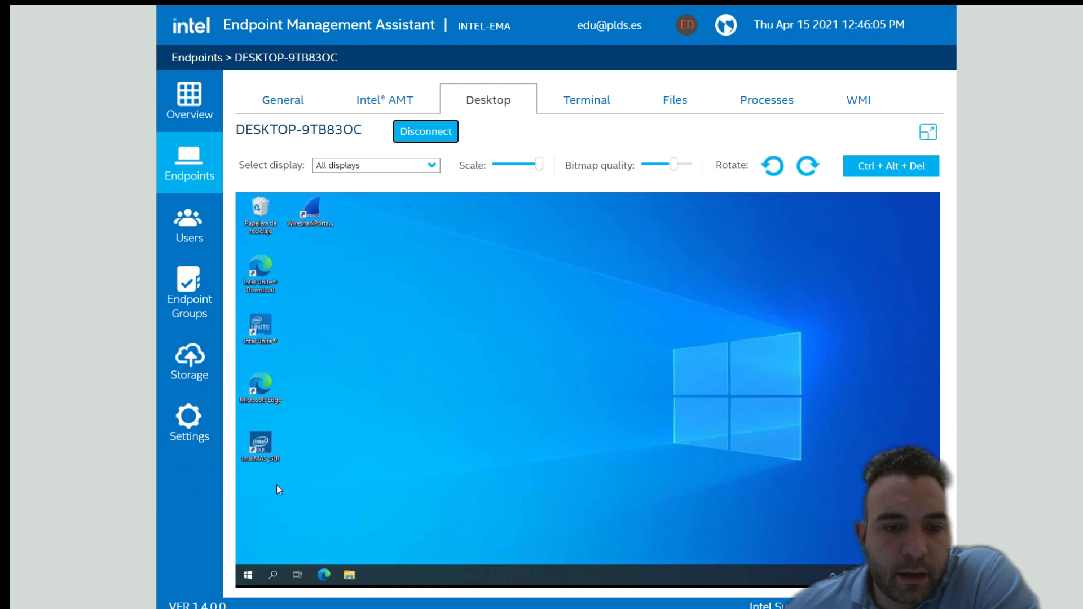
{"action": "left_click", "coordinate": [246, 574]}
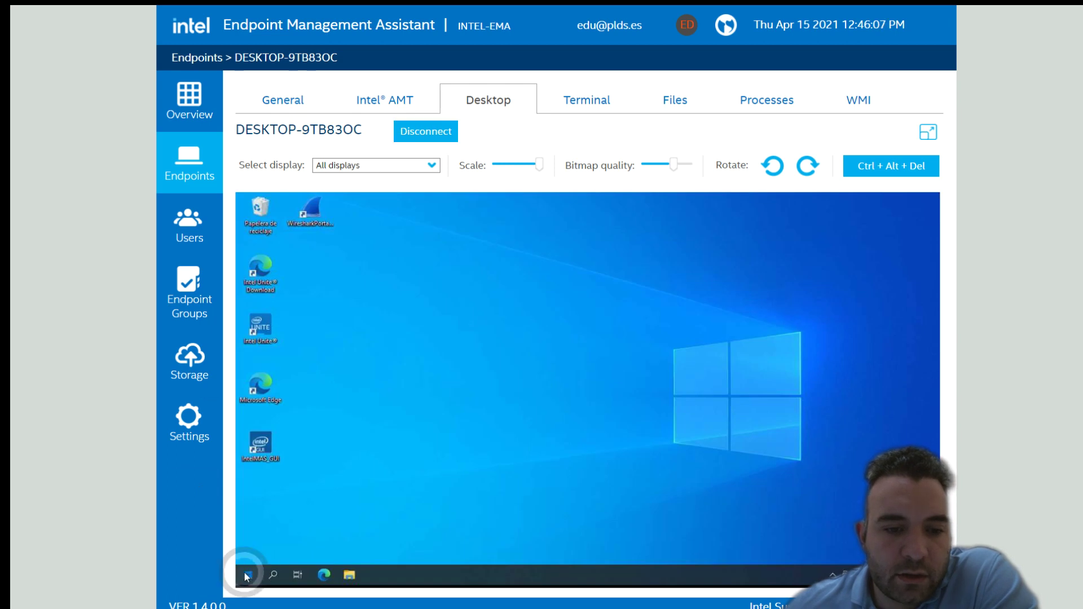
{"action": "mouse_move", "coordinate": [248, 555]}
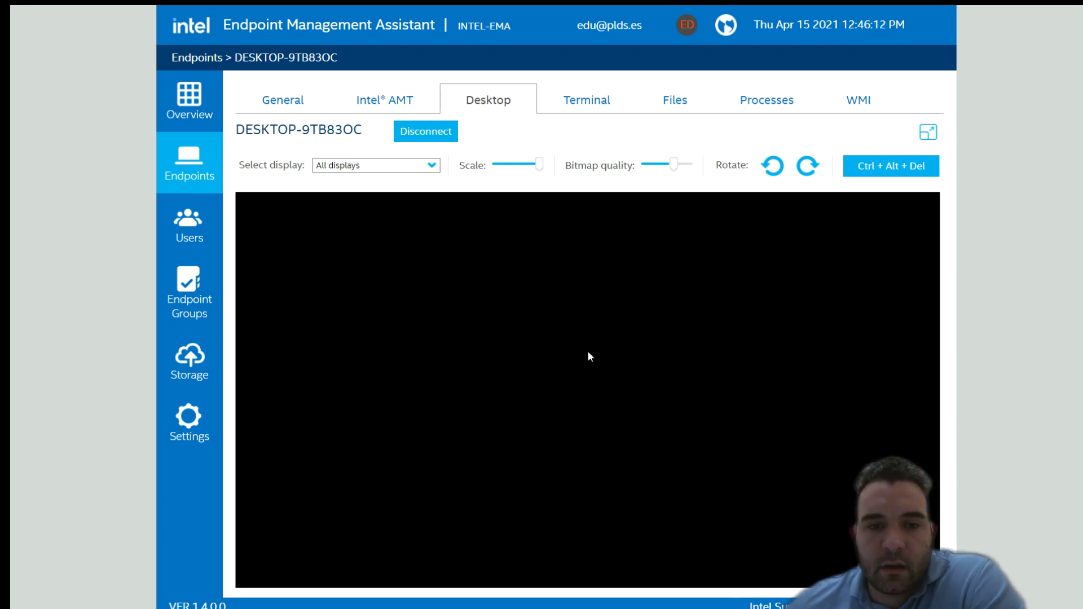
{"action": "left_click", "coordinate": [395, 97]}
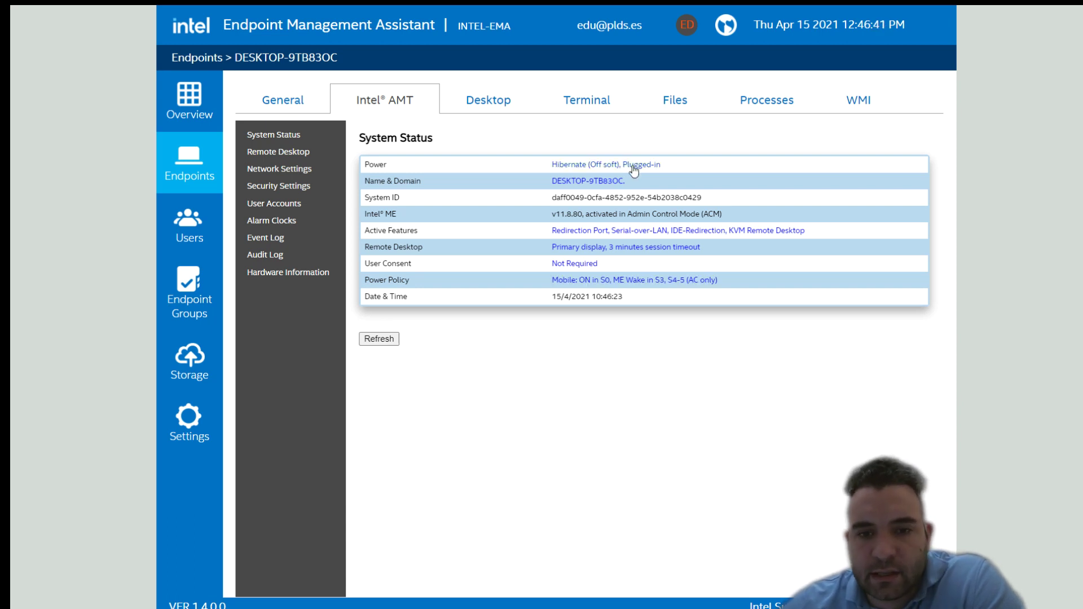
Send Power up to BIOS to the endpoint and connect the AMT Remote Desktop viewer.
{"action": "left_click", "coordinate": [634, 169]}
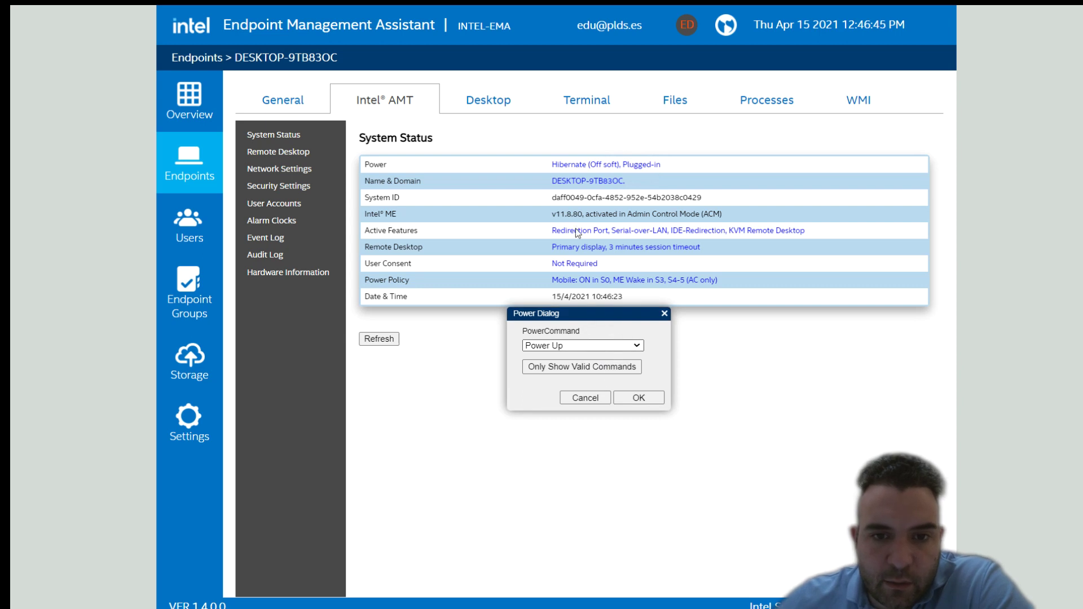
{"action": "key", "text": "Down"}
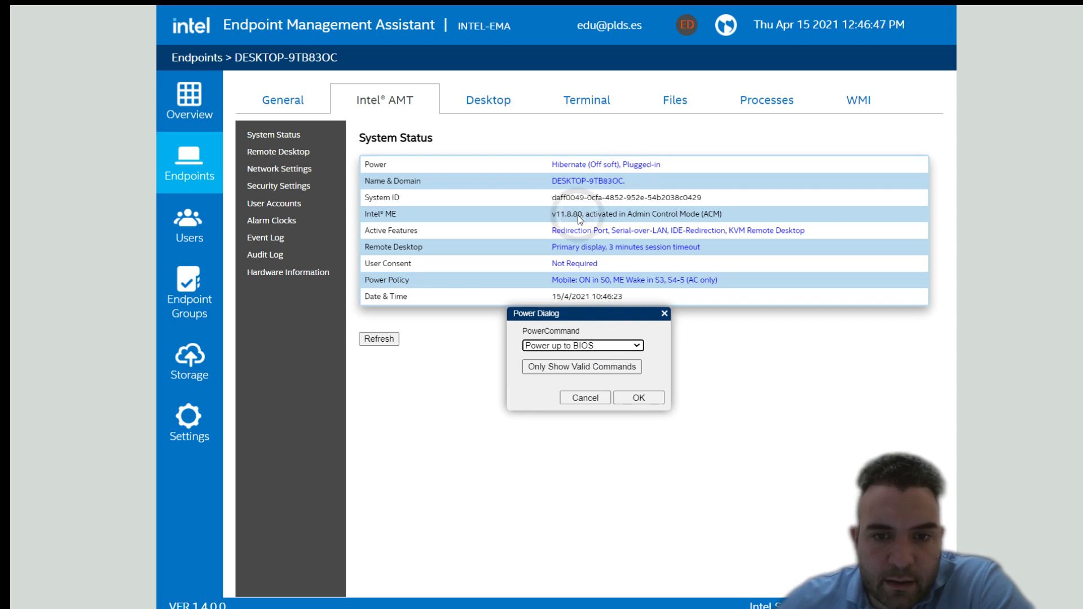
{"action": "left_click", "coordinate": [633, 398]}
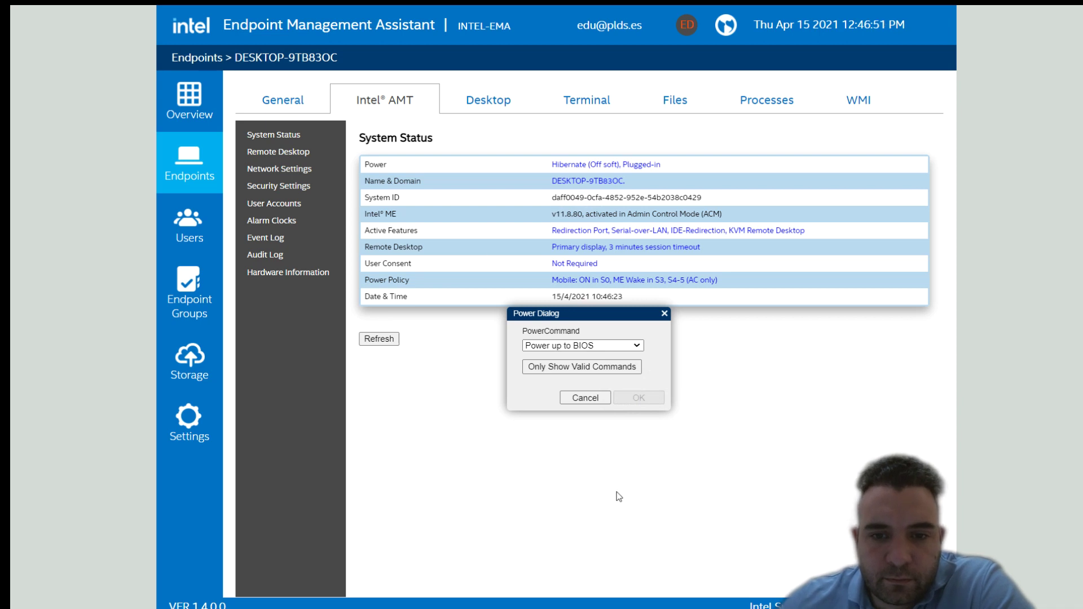
{"action": "left_click", "coordinate": [303, 151]}
{"action": "left_click", "coordinate": [463, 165]}
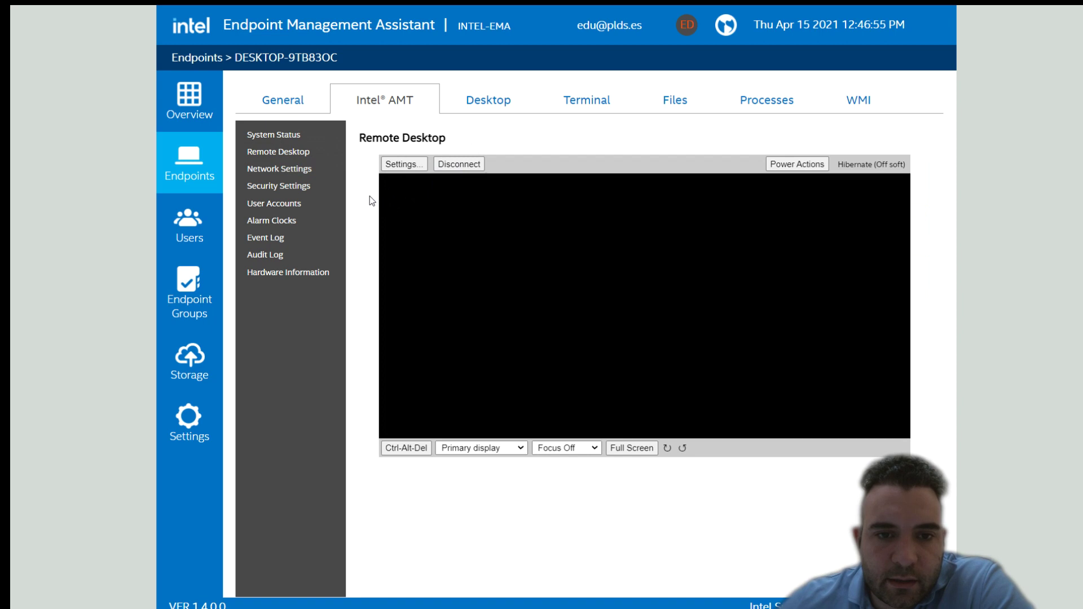